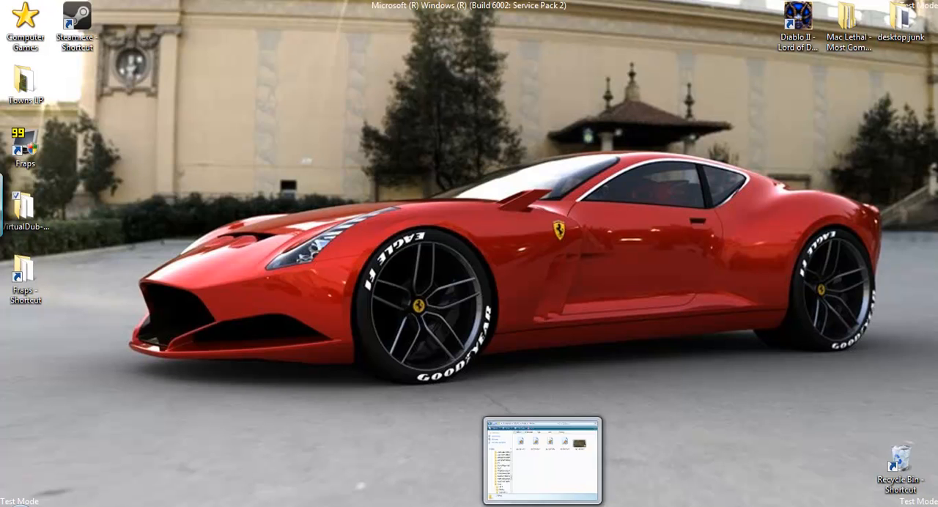
# Bring up the Fraps Movies folder and check the file size of ep 3 pt 1.avi.
pyautogui.click(544, 505)
pyautogui.click(178, 143)
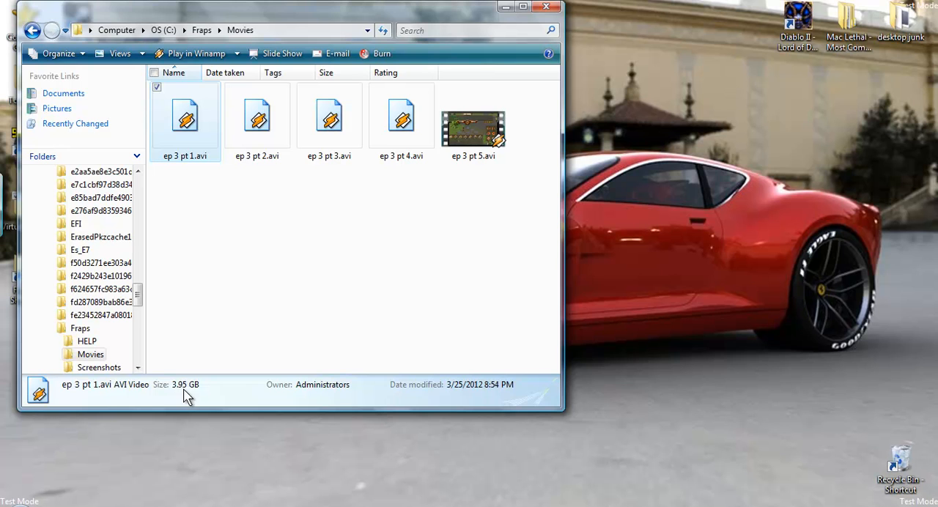
pyautogui.click(225, 174)
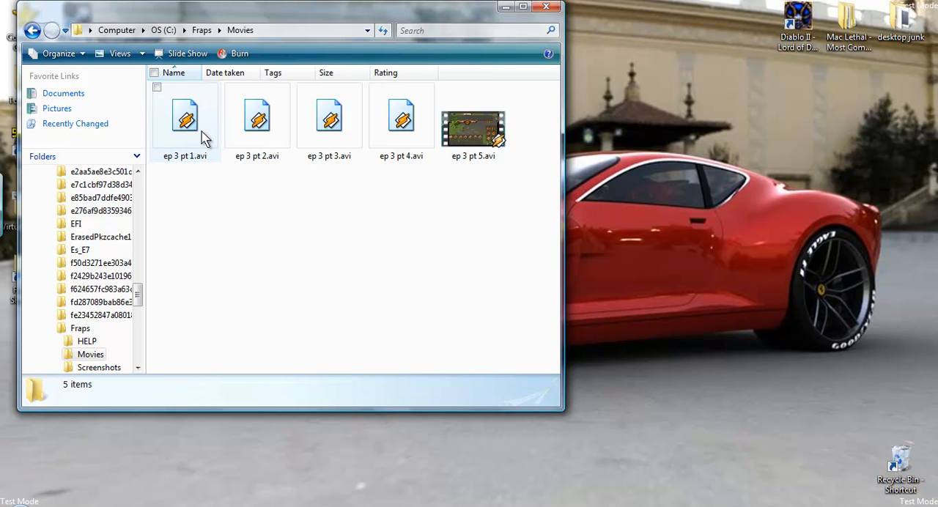
pyautogui.click(206, 157)
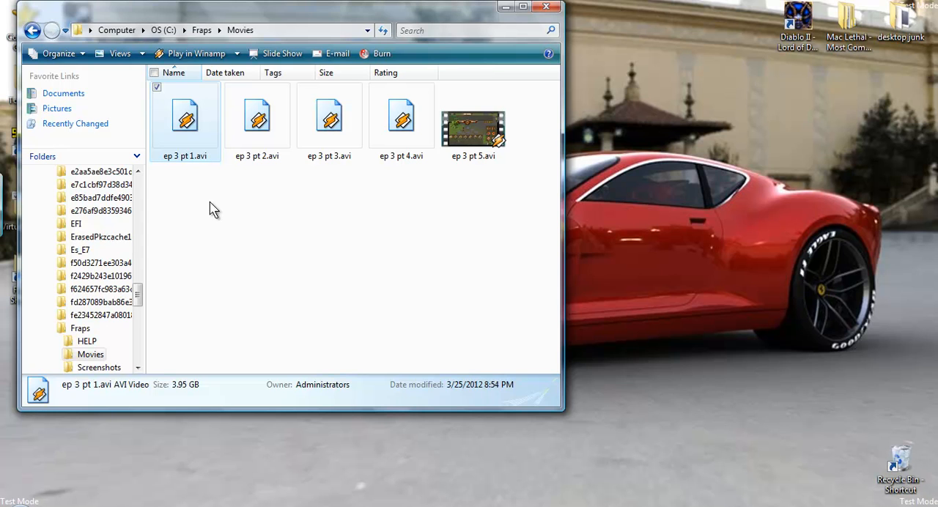
pyautogui.click(210, 202)
pyautogui.click(209, 144)
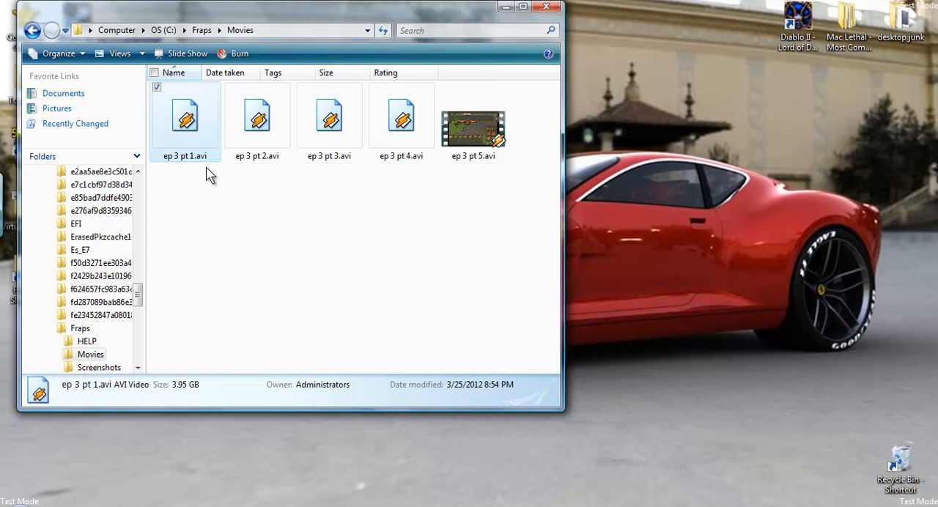
# Check the combined size of all five clips, the first four, and ep 3 pt 5.avi alone, and minimize the folder window.
pyautogui.moveTo(183, 183); pyautogui.dragTo(481, 126)
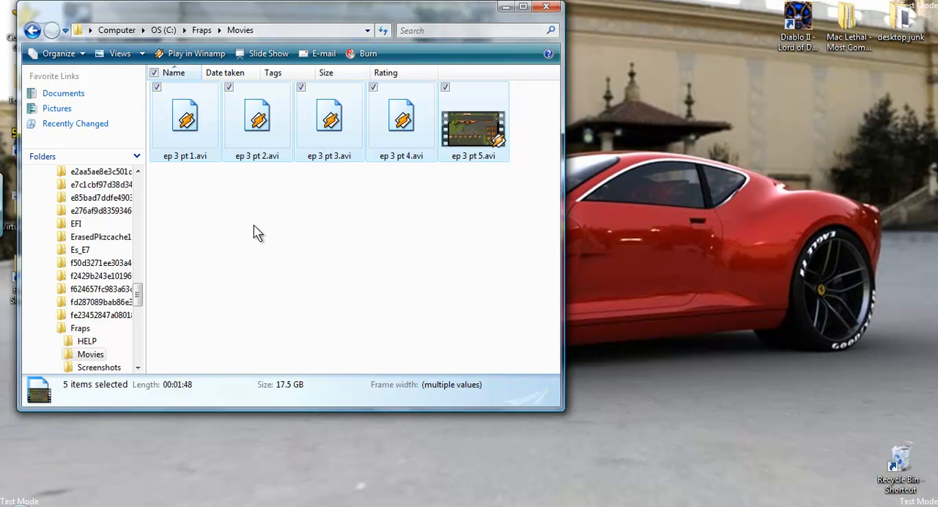
pyautogui.moveTo(203, 191); pyautogui.dragTo(393, 127)
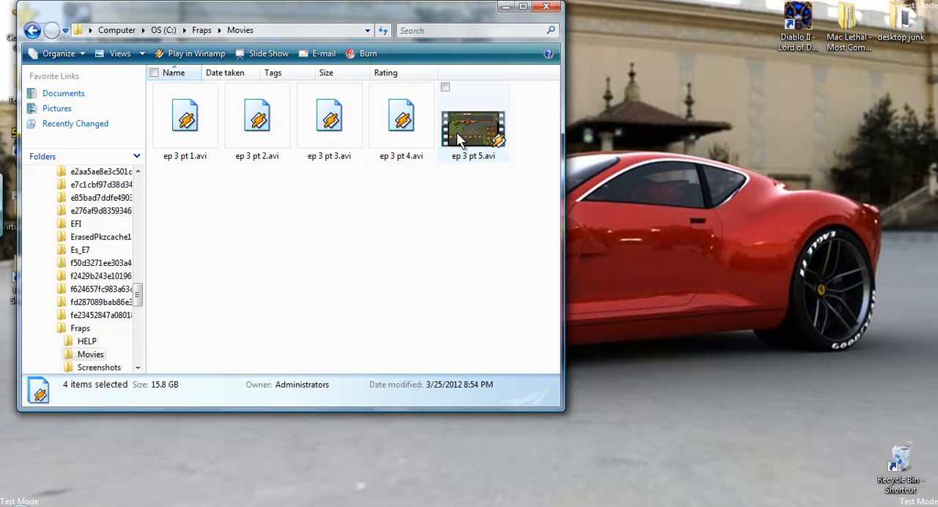
pyautogui.click(468, 117)
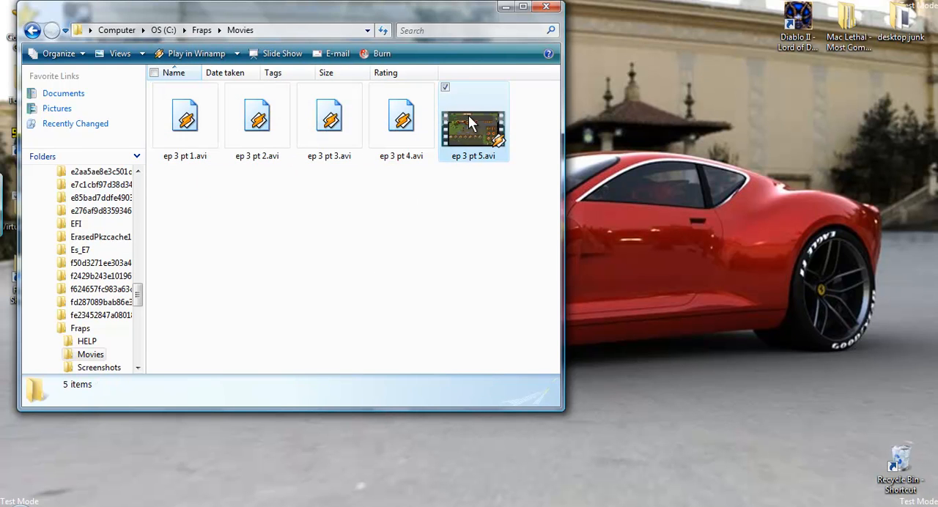
pyautogui.click(371, 224)
pyautogui.click(505, 8)
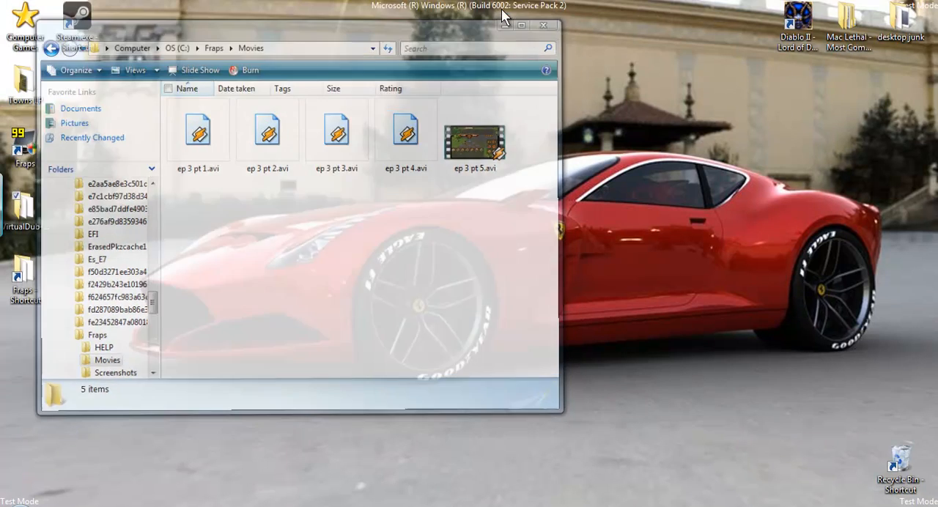
# Switch to the web browser and view the VirtualDub and Xvid download pages.
pyautogui.click(278, 505)
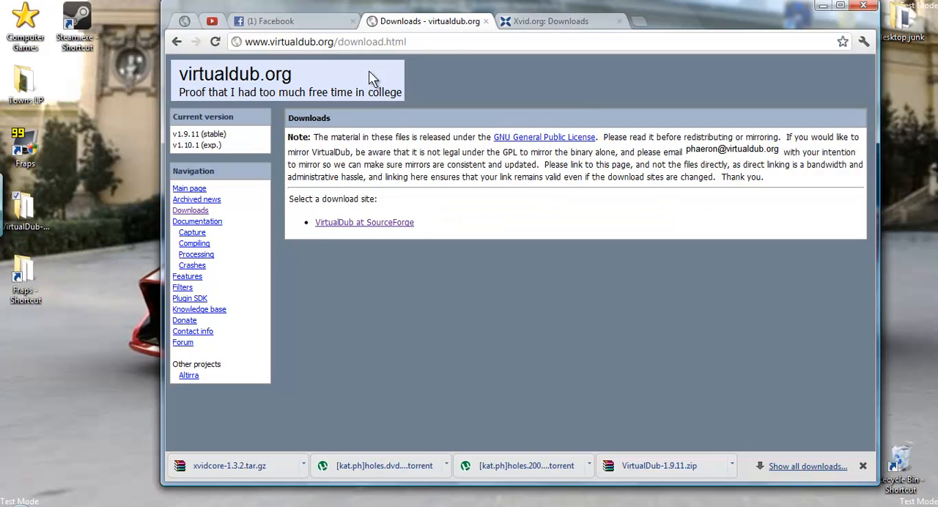
pyautogui.click(562, 25)
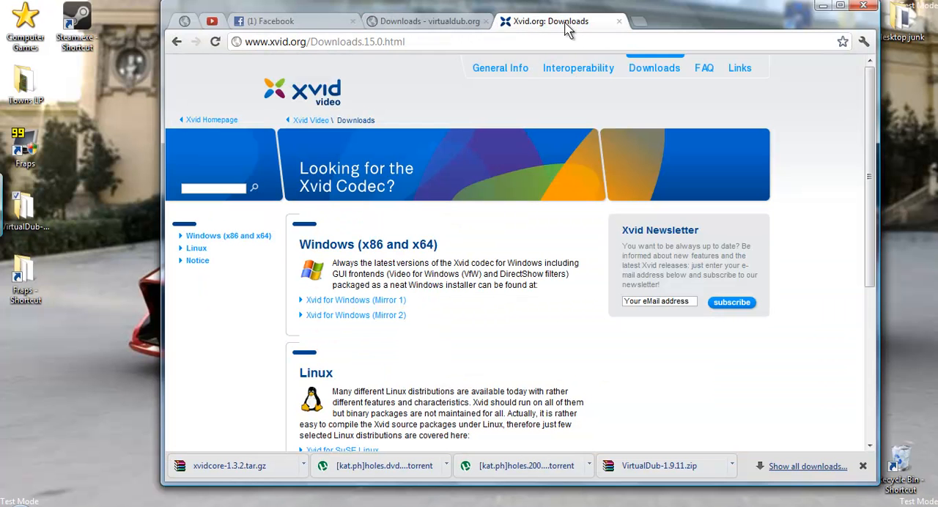
pyautogui.click(433, 24)
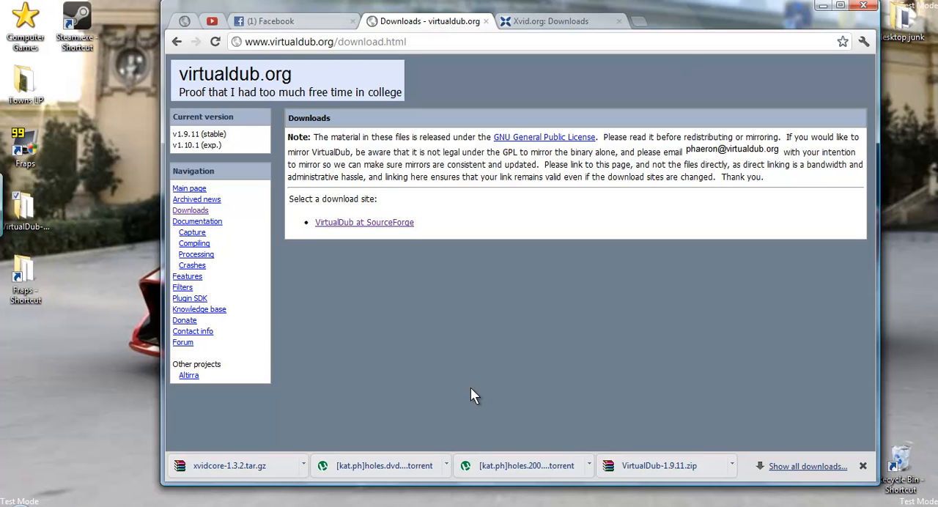
pyautogui.click(563, 24)
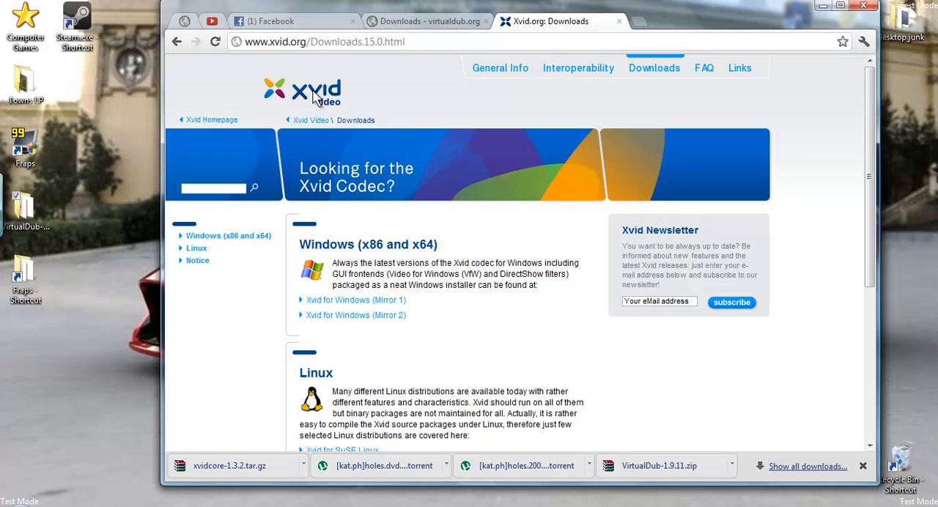
# Go to the Xvid homepage and follow the Xvid Video section to its Downloads page.
pyautogui.click(224, 125)
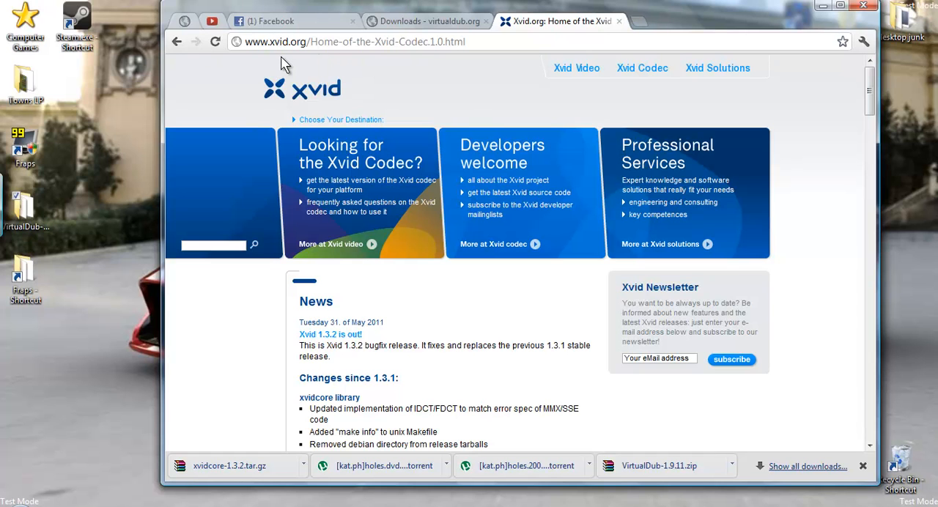
pyautogui.scroll(-2, 353, 219)
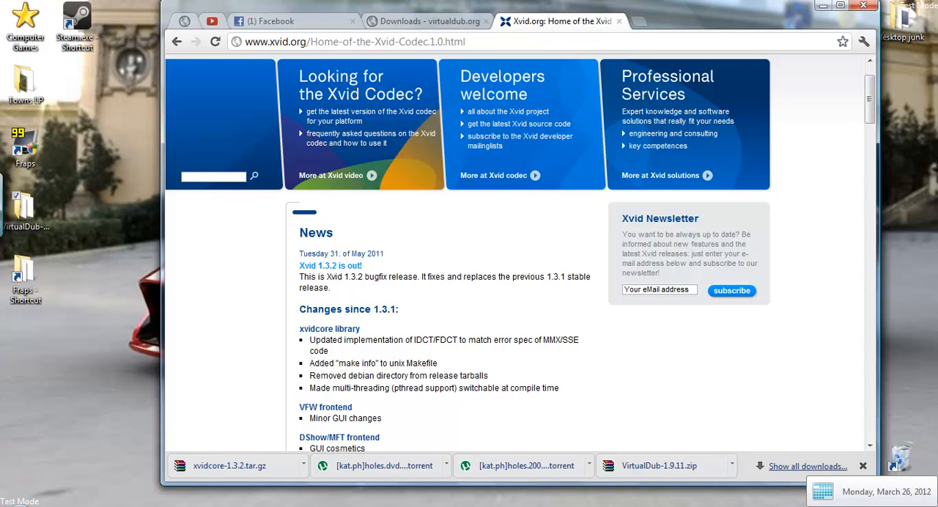
pyautogui.scroll(1, 470, 301)
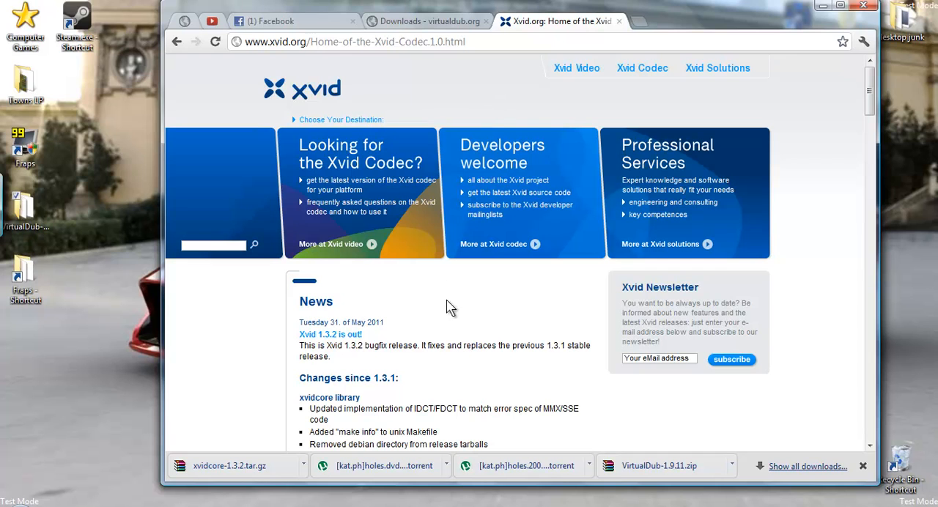
pyautogui.click(576, 70)
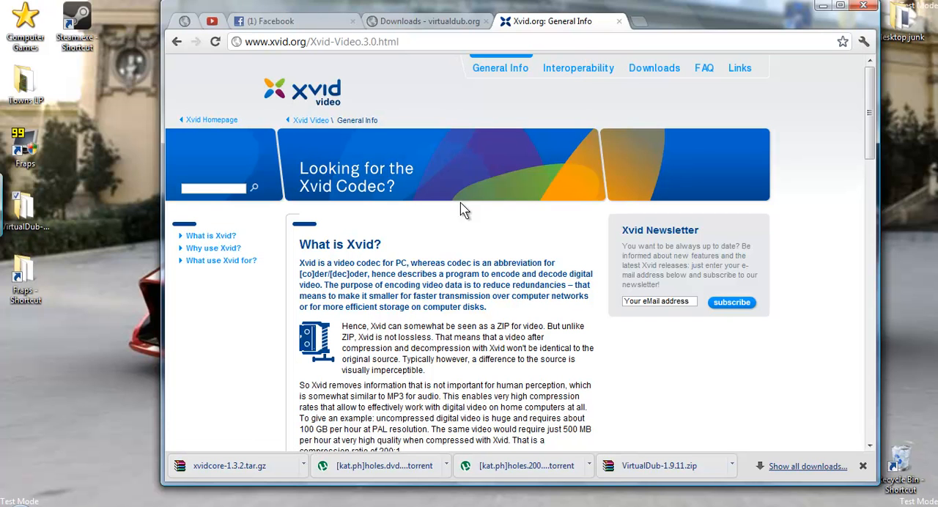
pyautogui.click(661, 71)
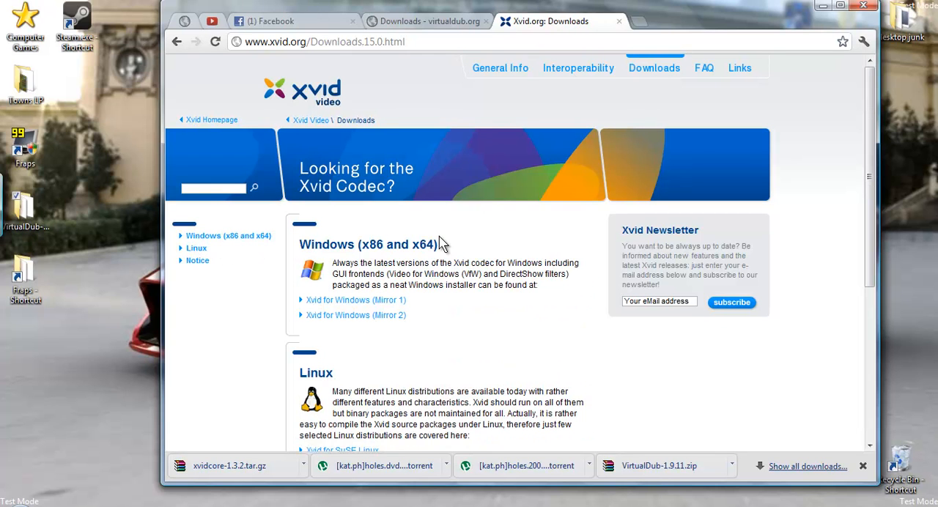
# Examine the Windows (x86 and x64) and Linux download sections on the Xvid page.
pyautogui.moveTo(439, 244); pyautogui.dragTo(299, 246)
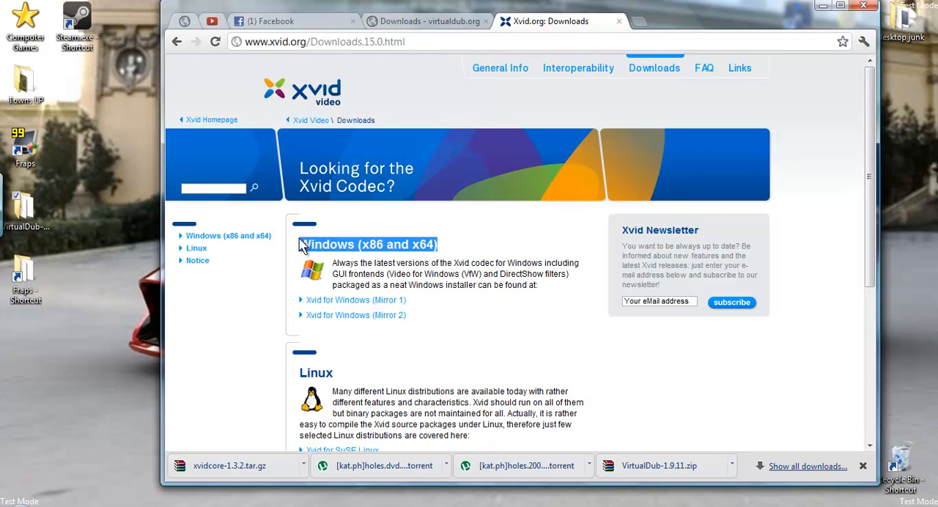
pyautogui.click(384, 244)
pyautogui.scroll(-2, 384, 244)
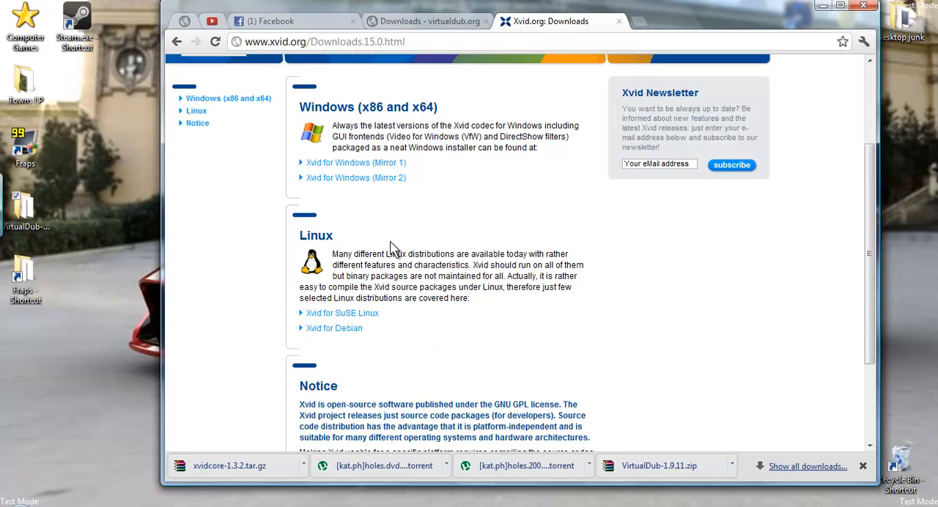
pyautogui.moveTo(327, 234); pyautogui.dragTo(296, 233)
pyautogui.click(368, 242)
pyautogui.scroll(1, 373, 242)
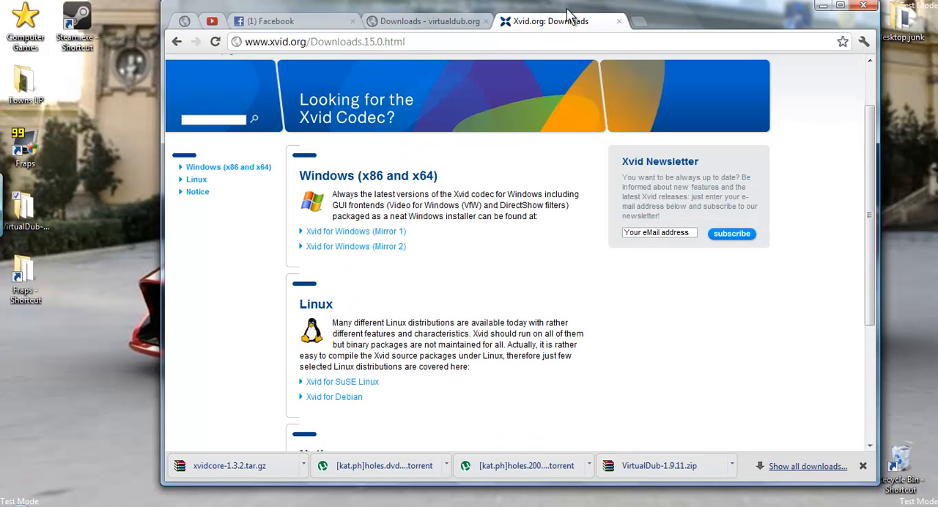
# Read the VirtualDub description on the virtualdub.org main page, return to its Downloads page, and minimize the browser.
pyautogui.click(431, 22)
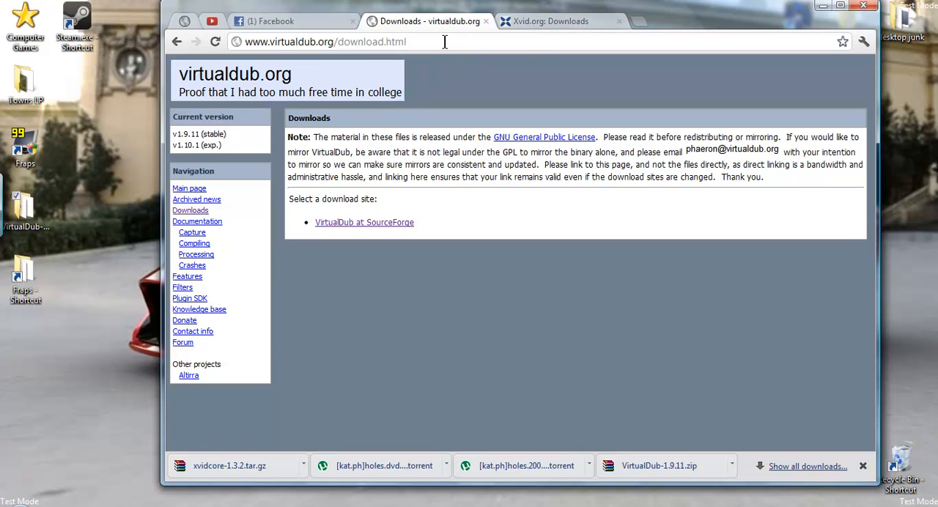
pyautogui.click(230, 84)
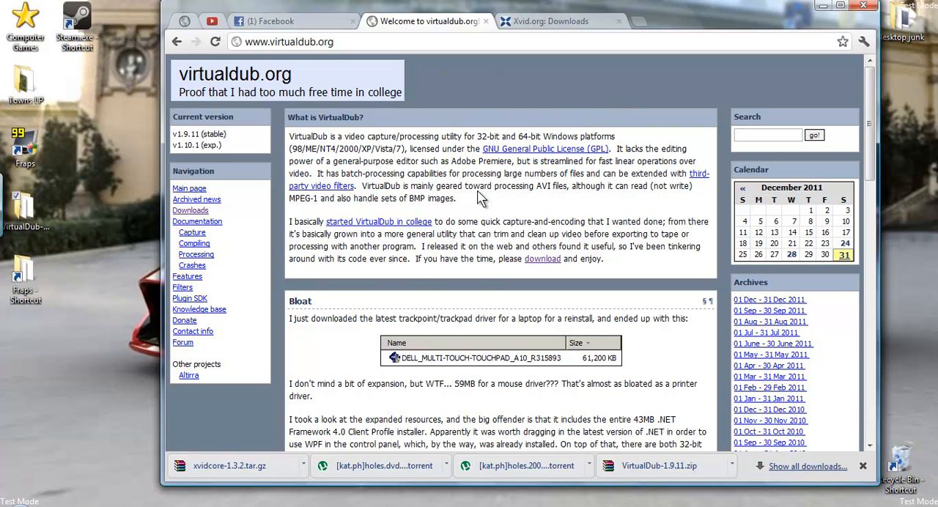
pyautogui.moveTo(338, 148); pyautogui.dragTo(545, 130)
pyautogui.click(390, 145)
pyautogui.click(571, 134)
pyautogui.click(201, 212)
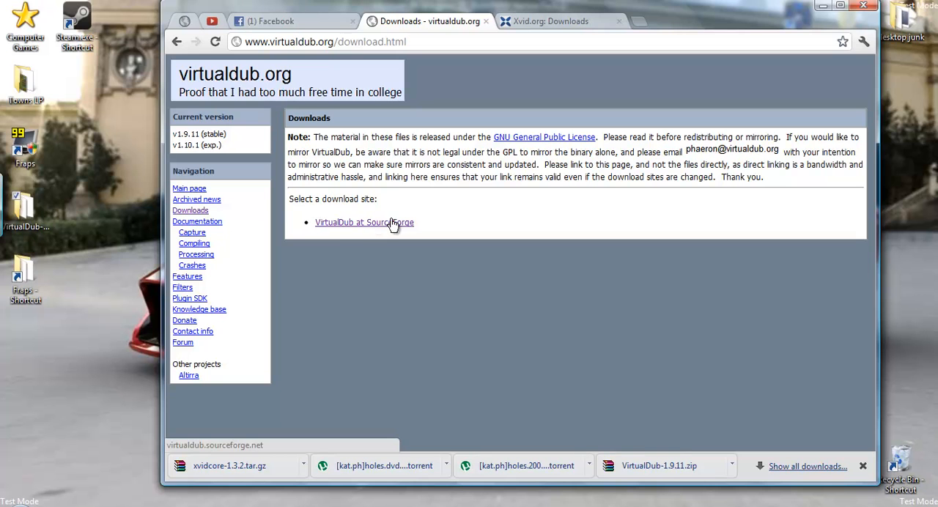
pyautogui.click(822, 7)
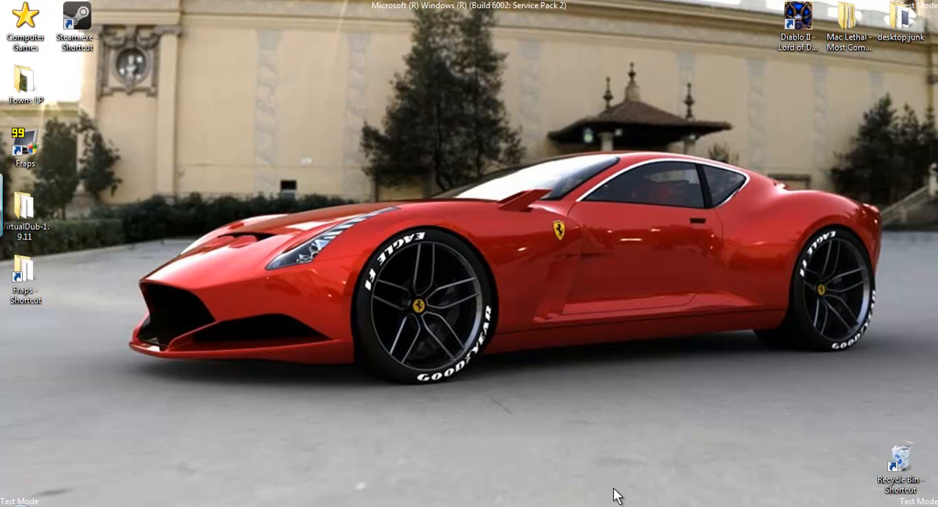
# Bring up the VirtualDub-1.9.11 folder and launch VirtualDub.exe from it.
pyautogui.click(600, 506)
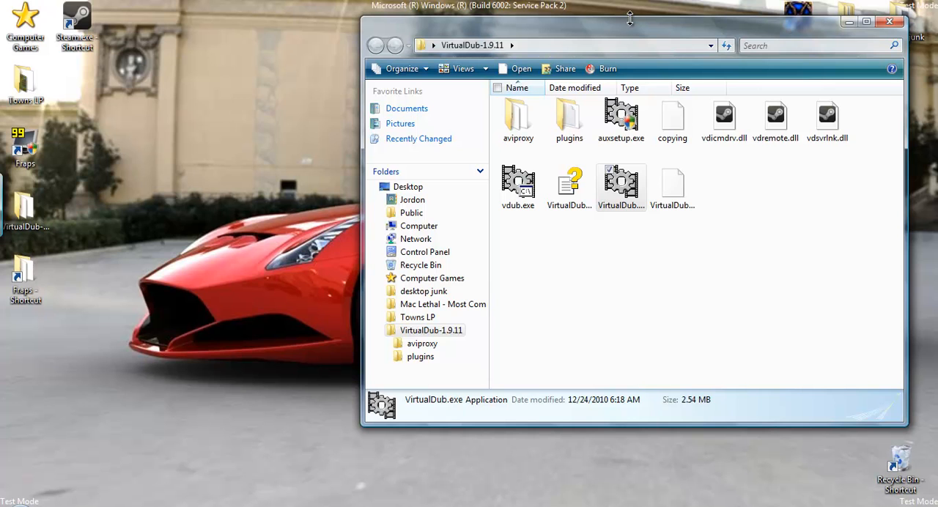
pyautogui.click(577, 277)
pyautogui.click(577, 284)
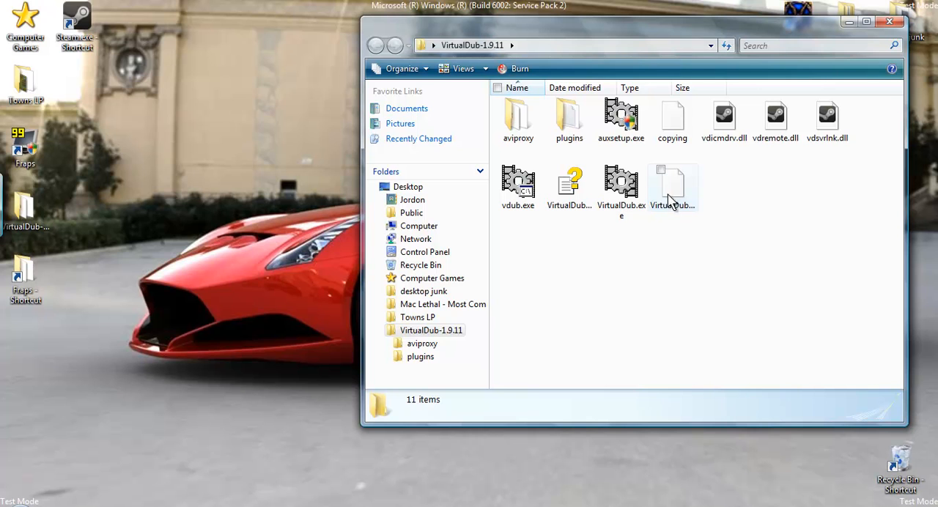
pyautogui.moveTo(667, 190)
pyautogui.click(30, 207)
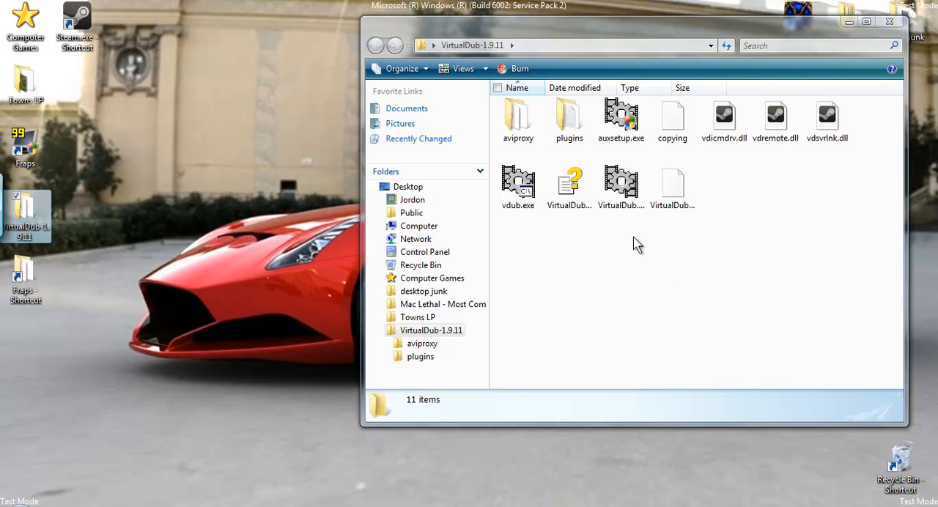
pyautogui.click(627, 203)
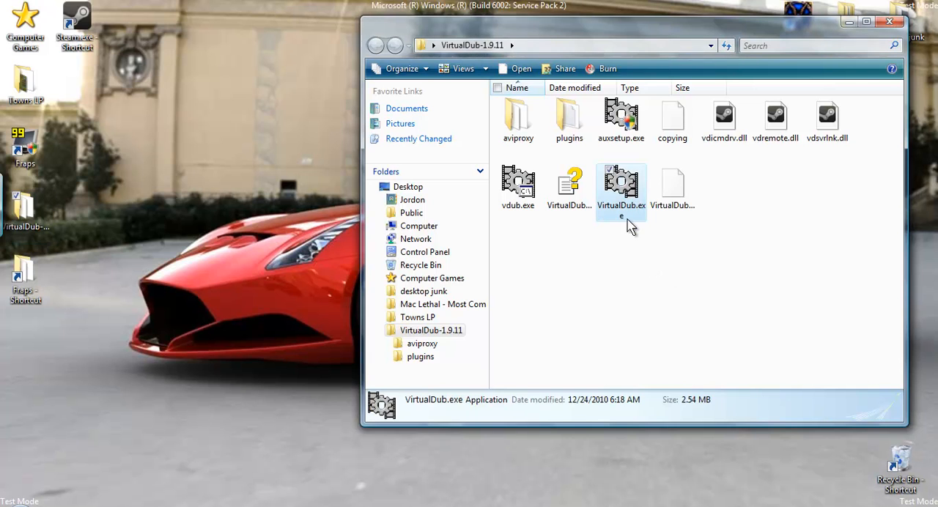
pyautogui.doubleClick(626, 210)
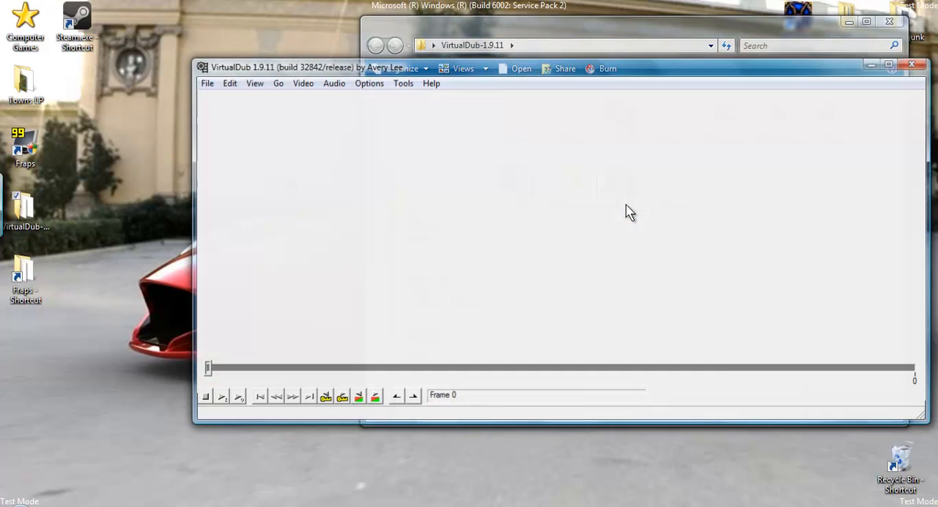
# Minimize the VirtualDub-1.9.11 folder window and reposition the VirtualDub window around the middle of the desktop.
pyautogui.moveTo(566, 68); pyautogui.dragTo(475, 110)
pyautogui.click(851, 24)
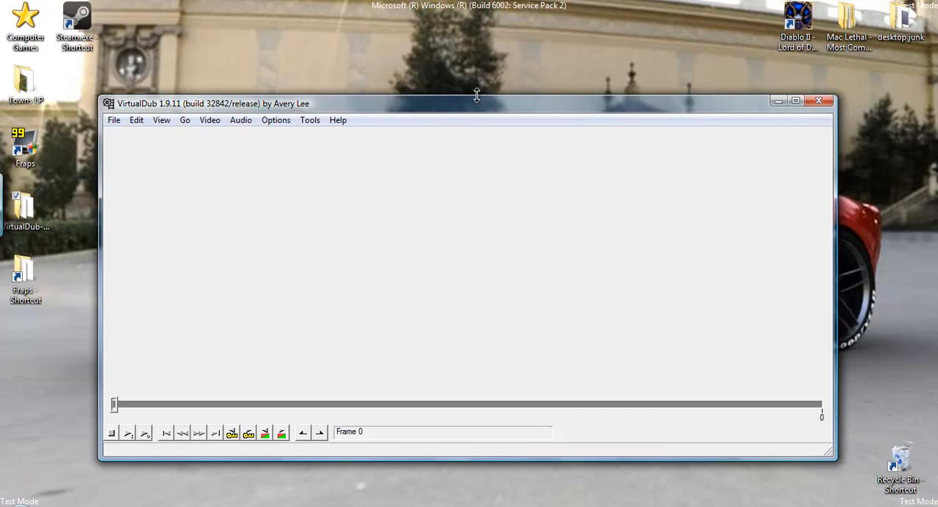
pyautogui.moveTo(467, 107); pyautogui.dragTo(489, 70)
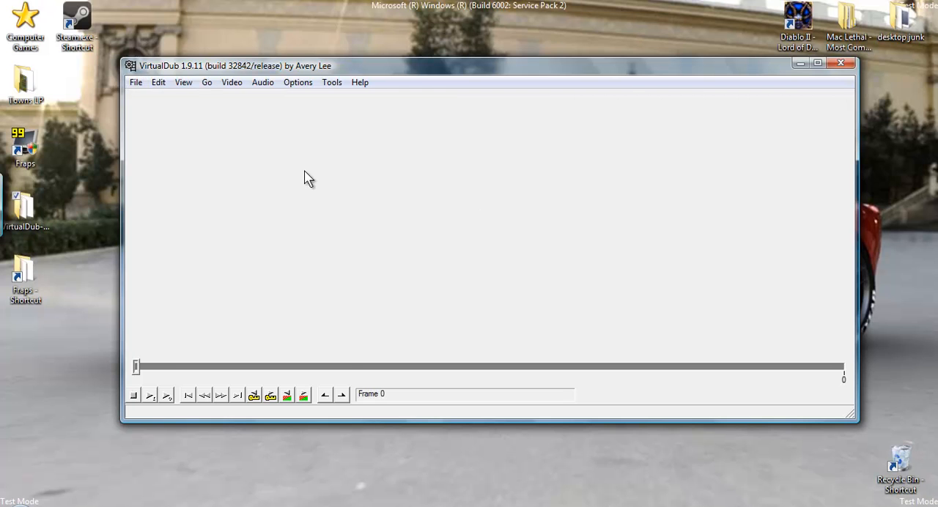
# Check the file size of ep 3 pt 5.avi in the Movies folder through its properties, and load that video.
pyautogui.click(138, 83)
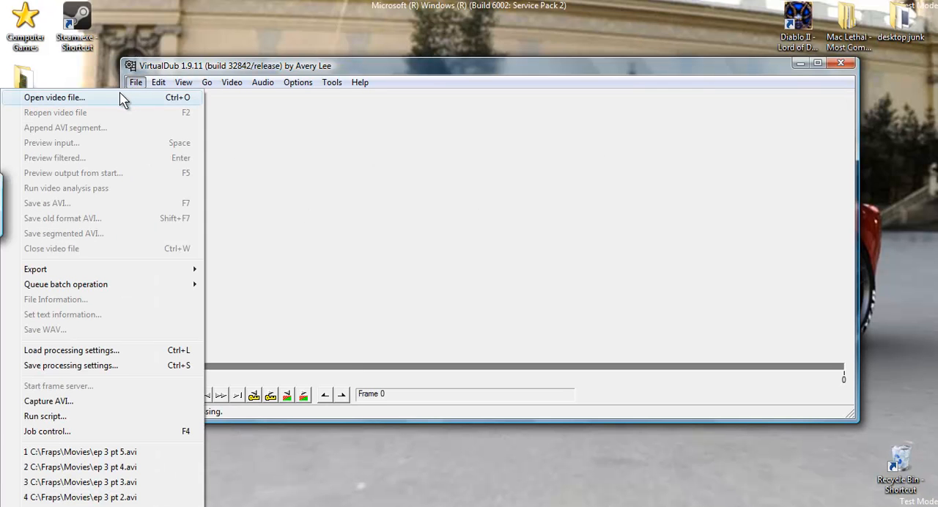
pyautogui.click(121, 98)
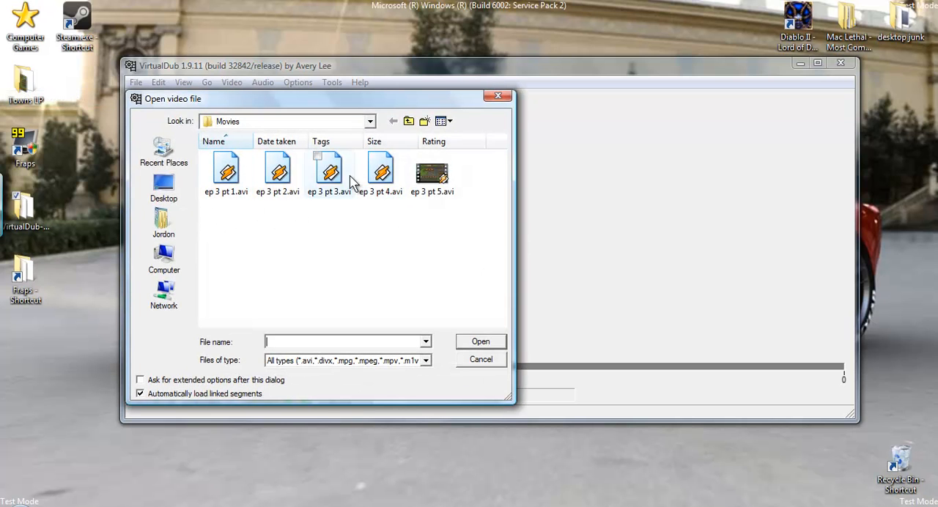
pyautogui.click(437, 184)
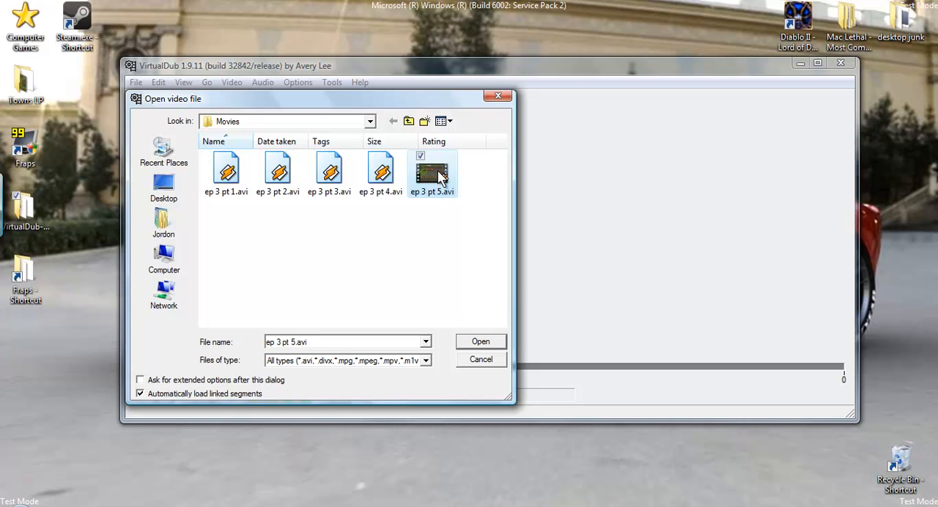
pyautogui.rightClick(431, 180)
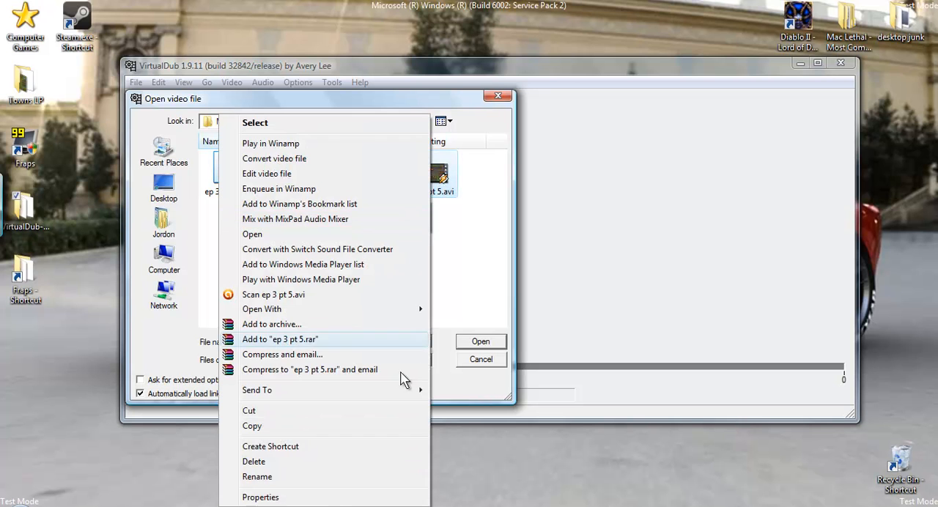
pyautogui.click(330, 497)
pyautogui.moveTo(522, 308); pyautogui.dragTo(496, 308)
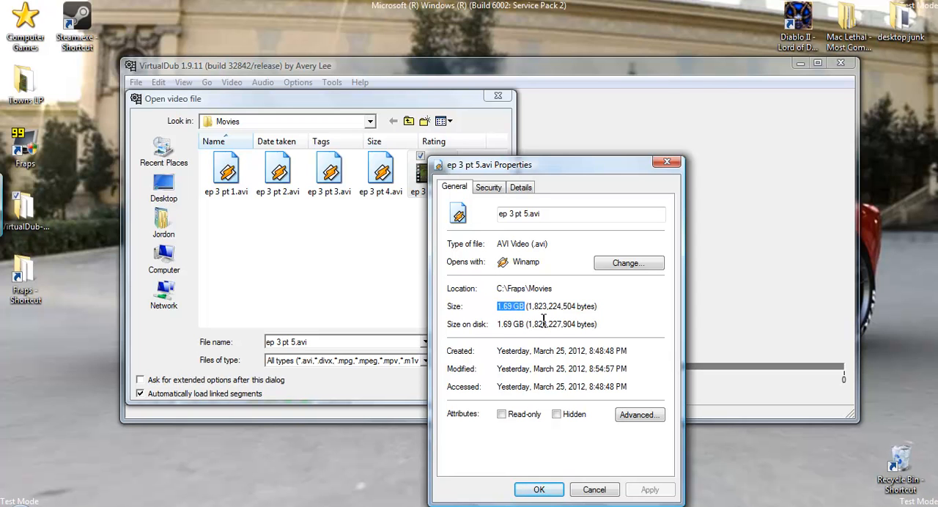
pyautogui.click(594, 490)
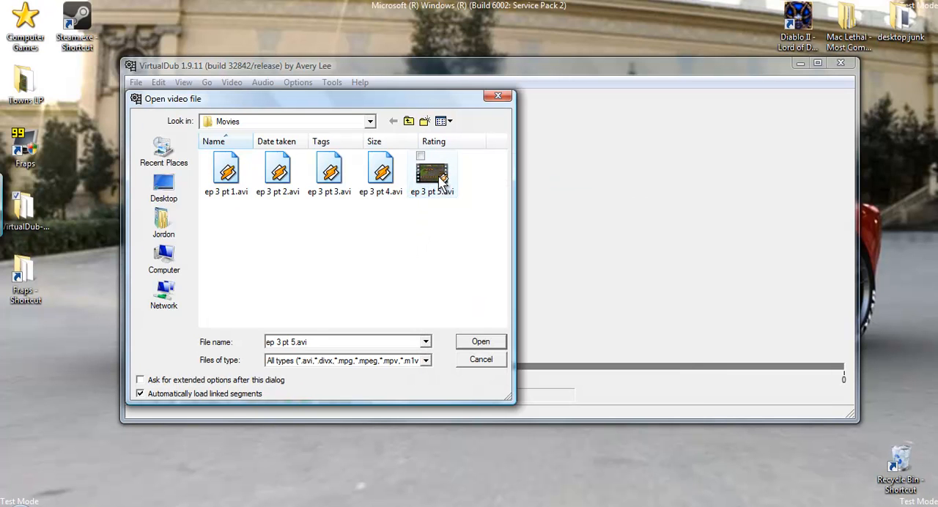
pyautogui.click(480, 341)
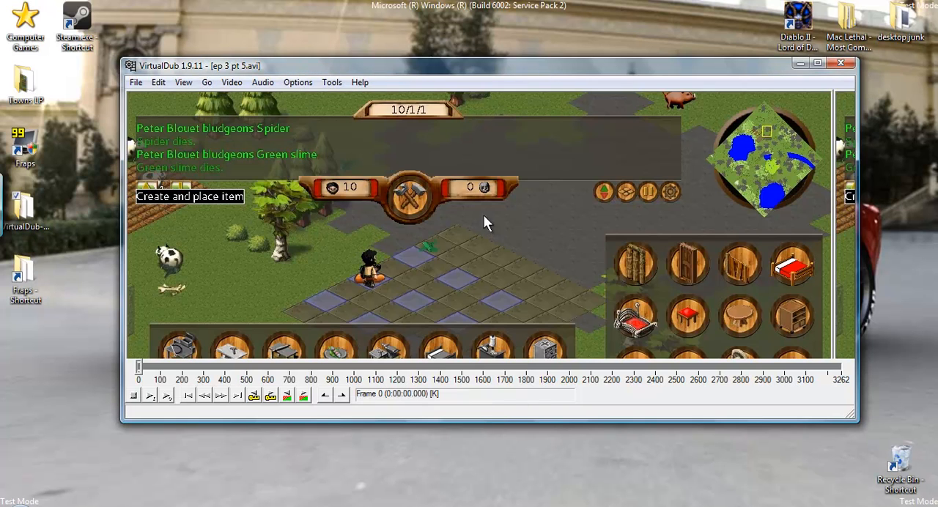
# Reposition the VirtualDub window and narrow the input video pane so the output pane shows beside it.
pyautogui.moveTo(834, 196); pyautogui.dragTo(855, 213)
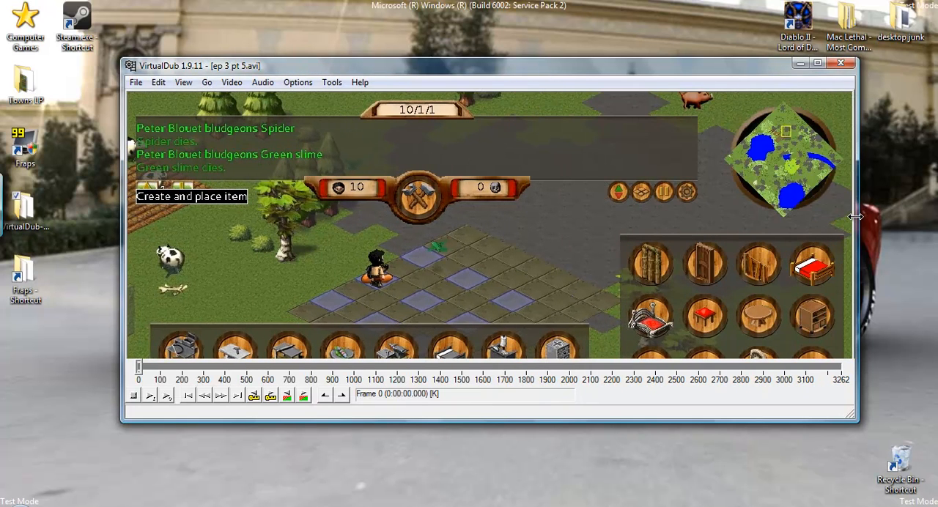
pyautogui.moveTo(586, 64); pyautogui.dragTo(485, 59)
pyautogui.moveTo(762, 192); pyautogui.dragTo(811, 201)
pyautogui.moveTo(755, 192); pyautogui.dragTo(474, 186)
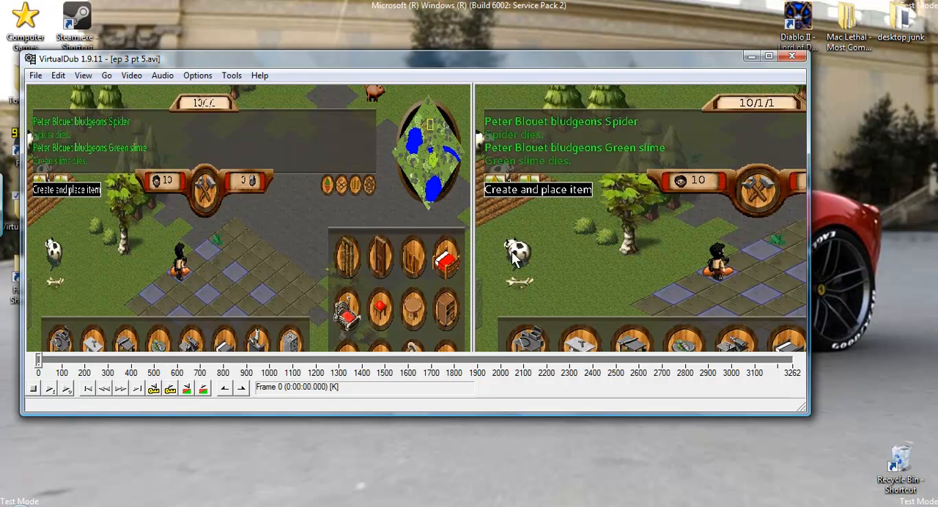
pyautogui.moveTo(473, 258); pyautogui.dragTo(599, 257)
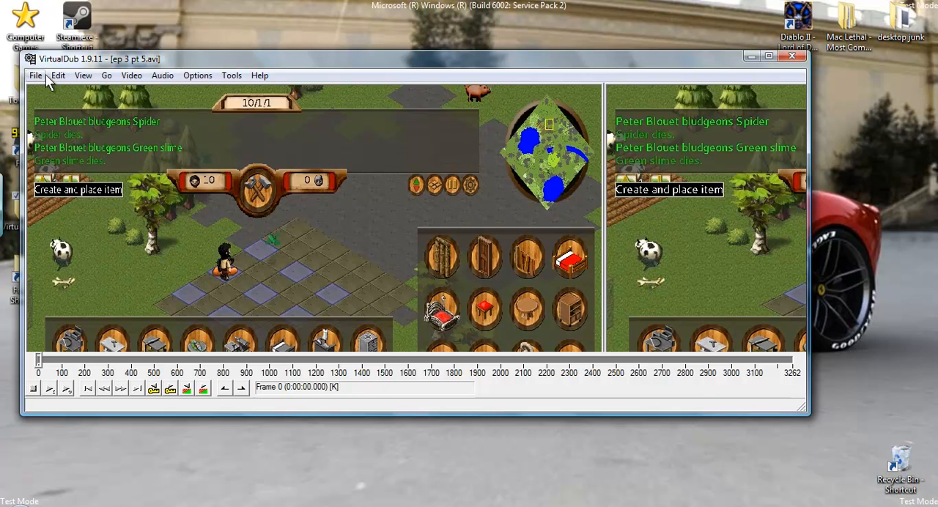
# Choose Xvid MPEG-4 Codec as the video compression and open its configuration.
pyautogui.click(132, 75)
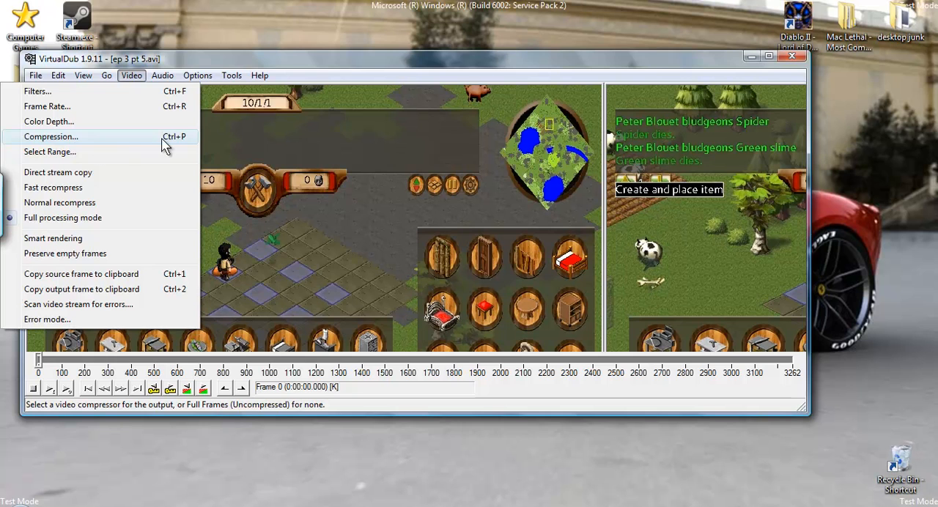
pyautogui.click(117, 147)
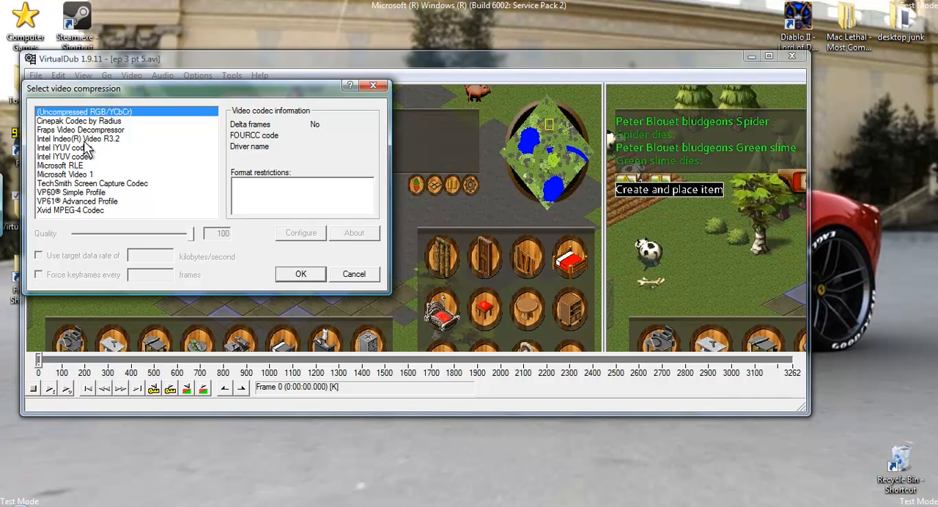
pyautogui.click(68, 211)
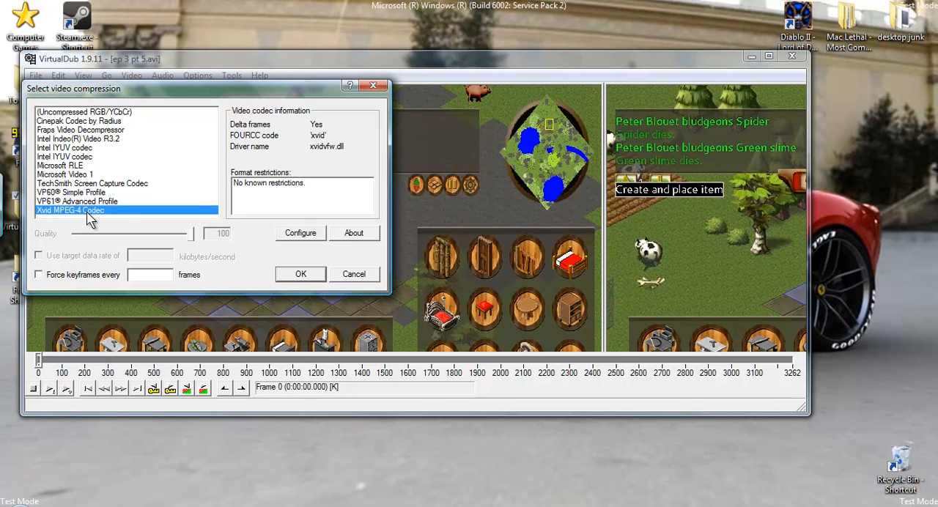
pyautogui.click(305, 241)
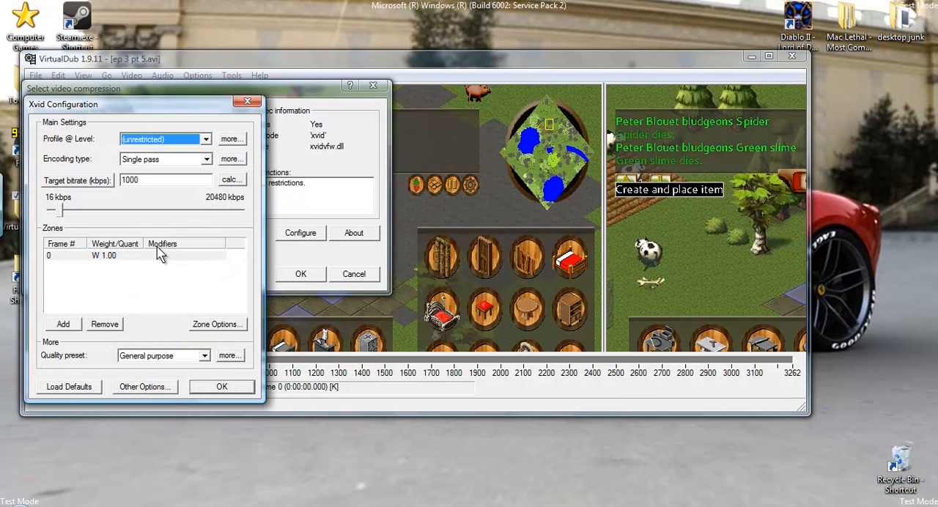
# Switch the Xvid rate control to target quantizer and back to target bitrate, and highlight the bitrate value.
pyautogui.click(94, 184)
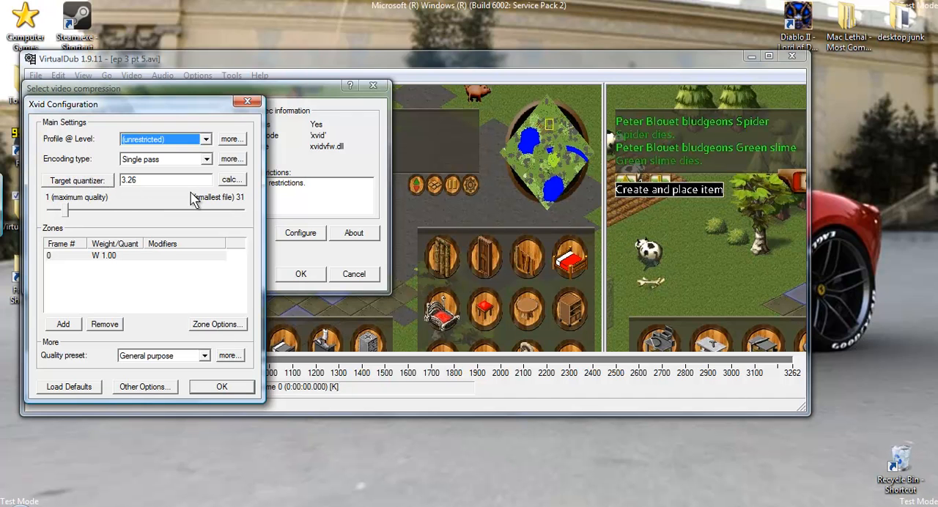
pyautogui.click(85, 182)
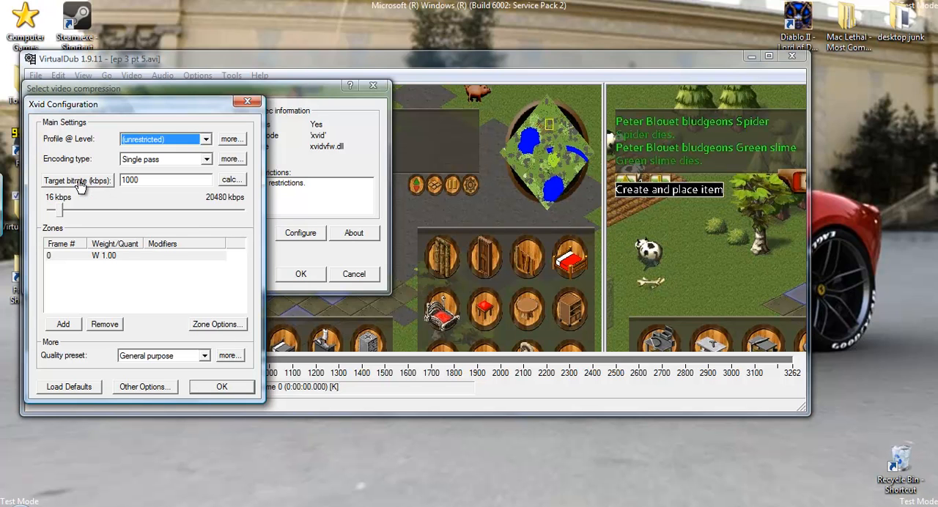
pyautogui.click(156, 179)
pyautogui.moveTo(141, 179); pyautogui.dragTo(99, 183)
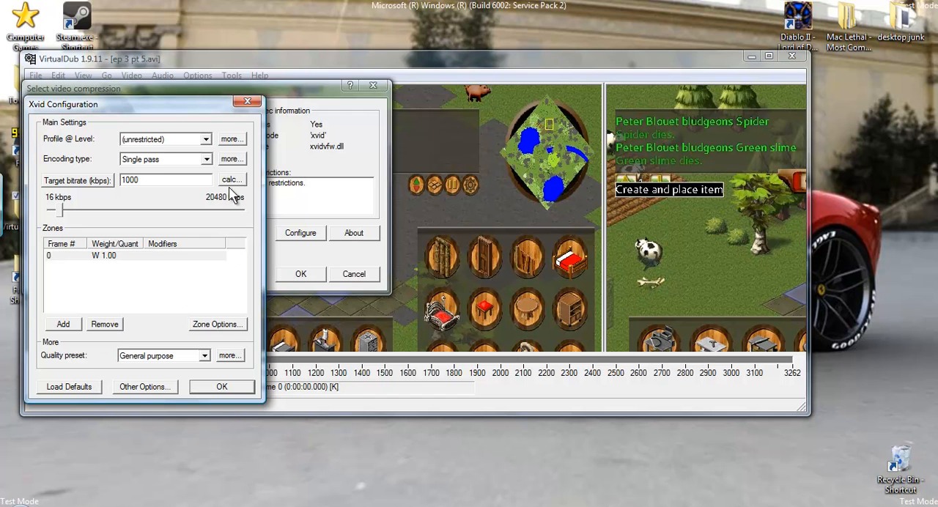
# In the detailed settings of the unrestricted Xvid profile, choose 16:9 PAL as the pixel aspect ratio and accept them.
pyautogui.click(230, 139)
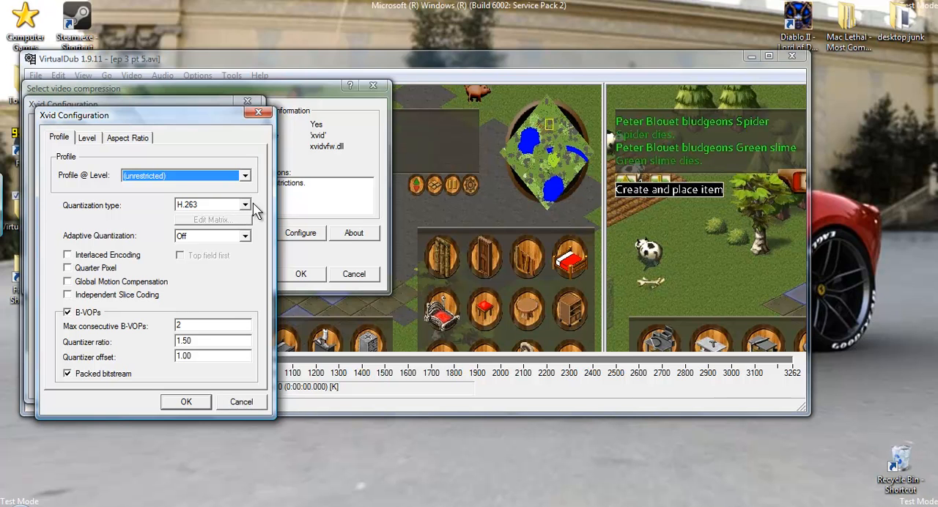
pyautogui.click(183, 403)
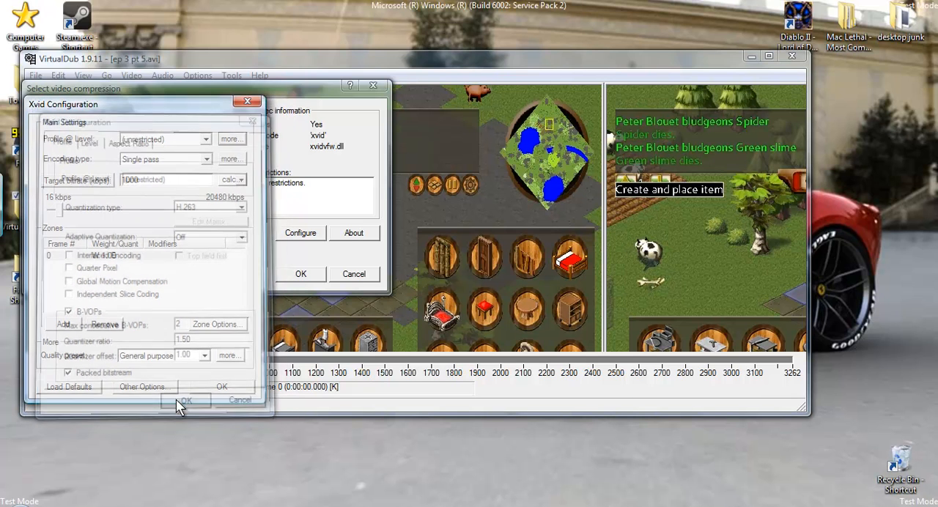
pyautogui.click(239, 140)
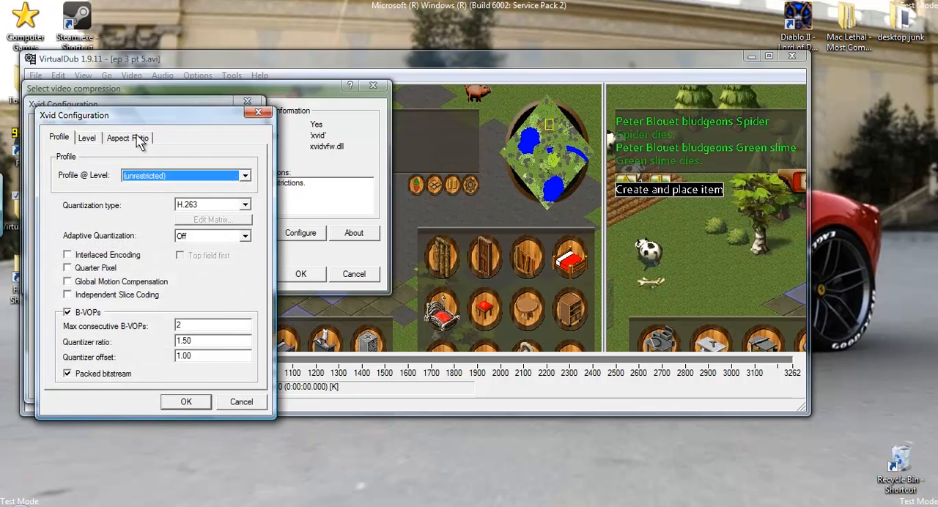
pyautogui.click(138, 139)
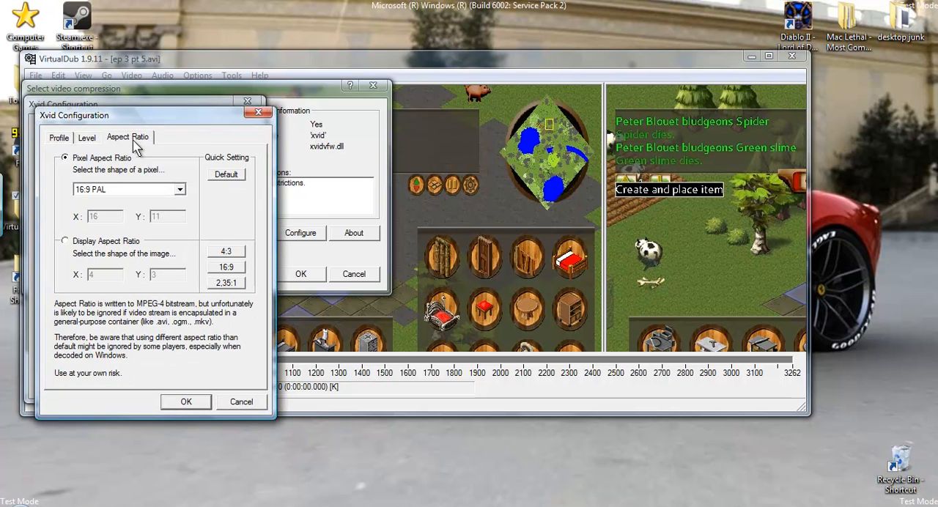
pyautogui.click(179, 190)
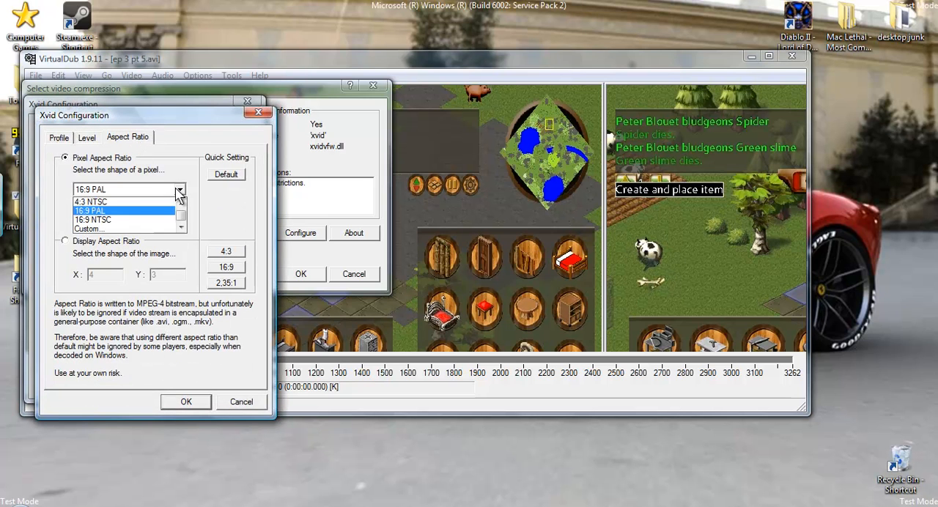
pyautogui.click(103, 212)
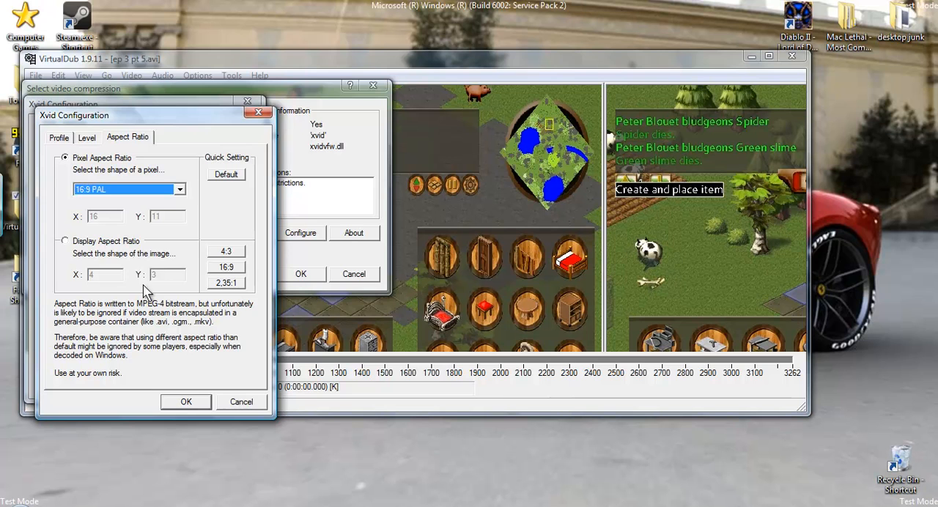
pyautogui.click(60, 138)
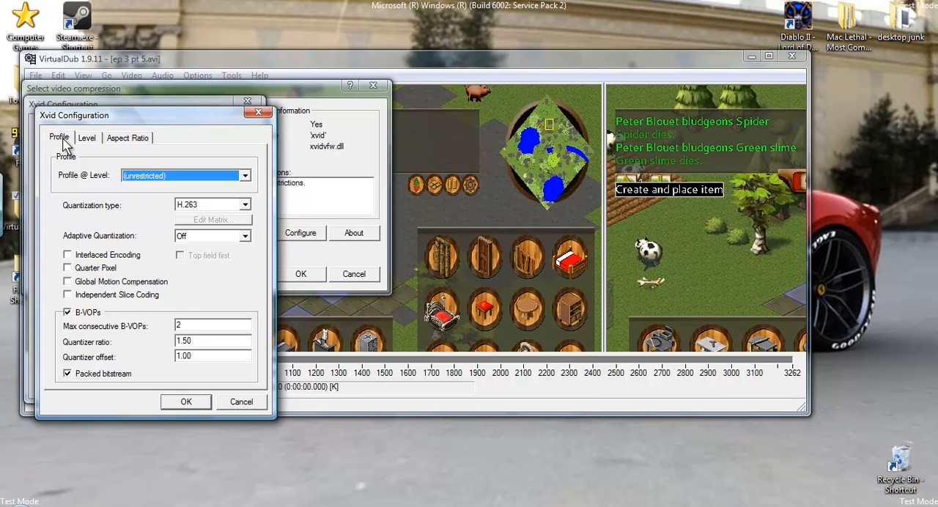
pyautogui.click(199, 403)
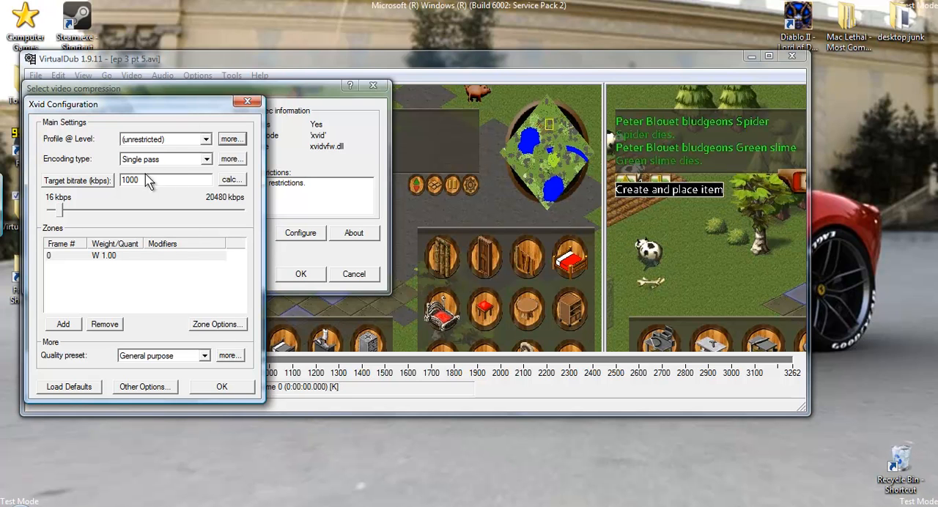
# Switch the Xvid rate control to target quantizer at 3.26 and accept the codec configuration and compression choice.
pyautogui.click(74, 180)
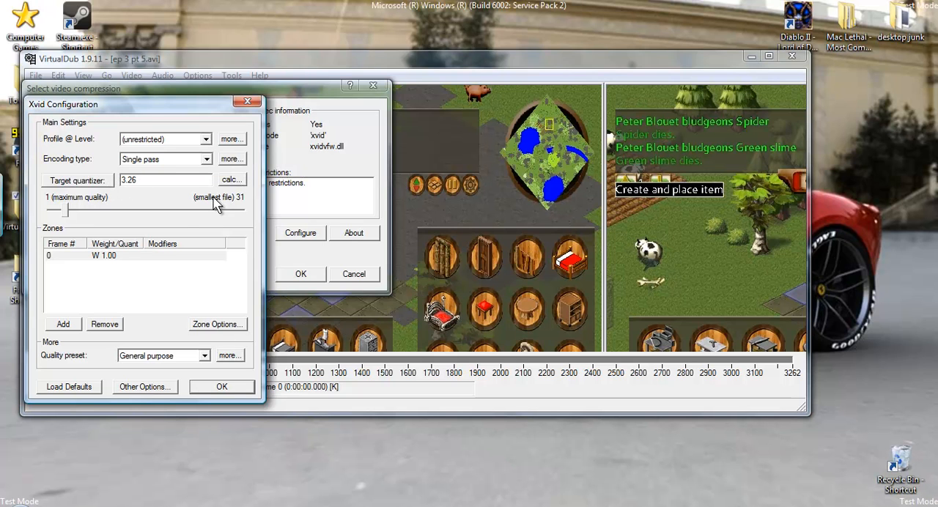
pyautogui.click(219, 389)
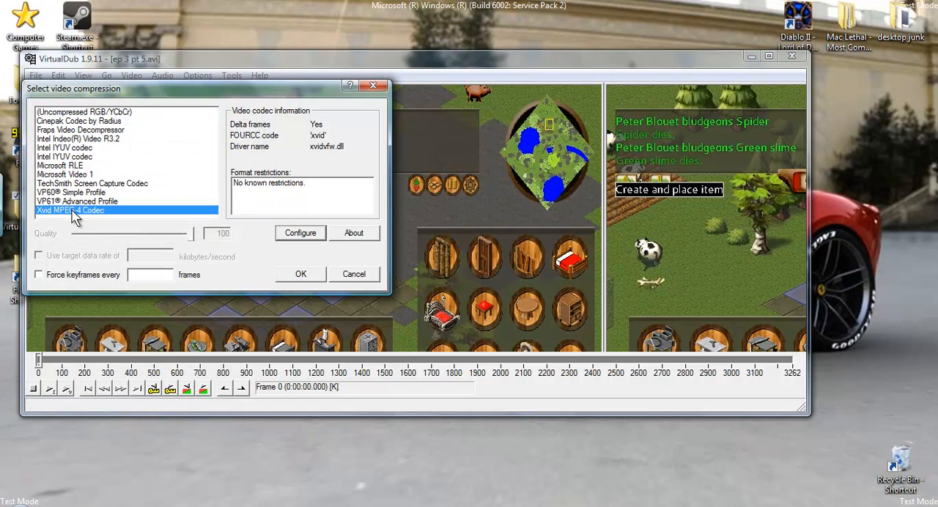
pyautogui.click(305, 274)
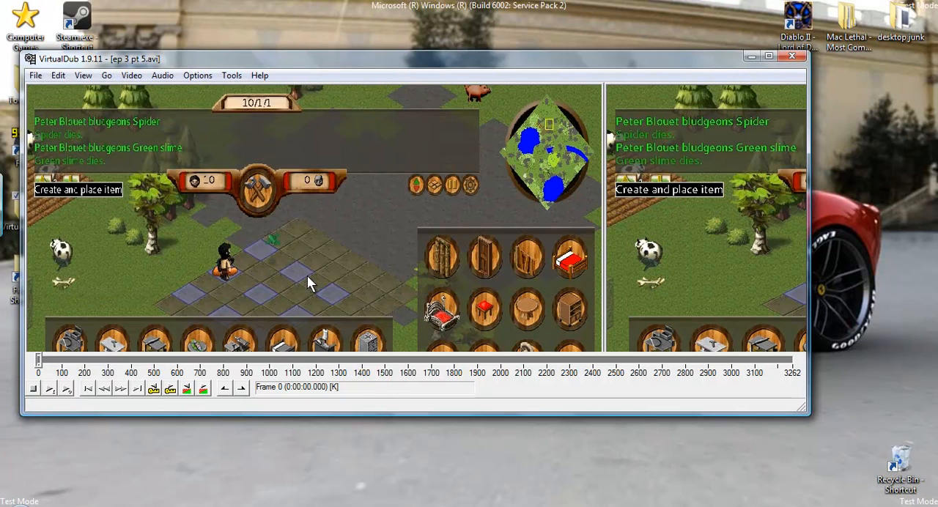
# Set both the video and the audio to full processing mode.
pyautogui.click(137, 77)
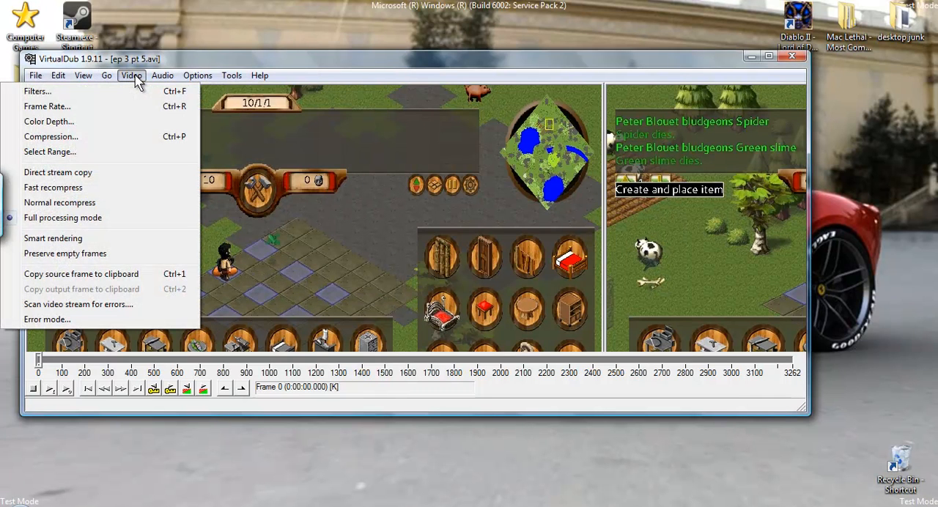
pyautogui.click(77, 219)
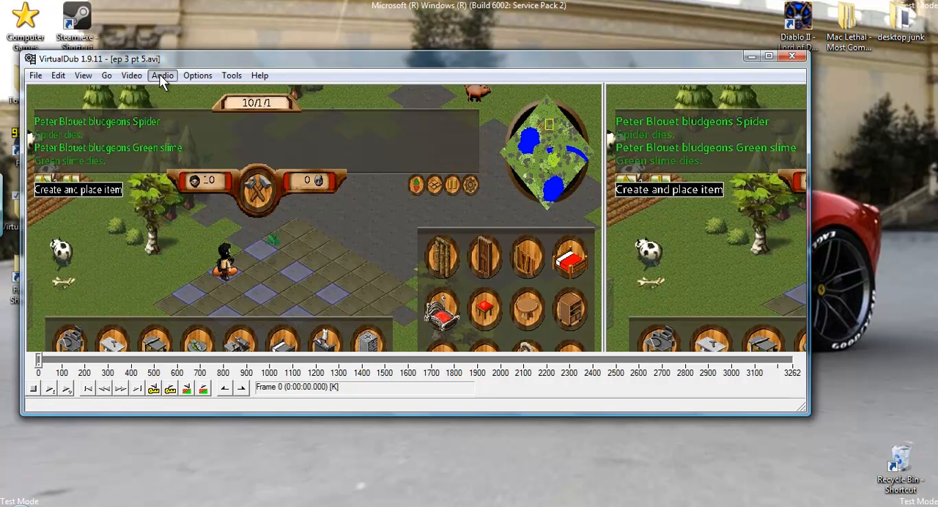
pyautogui.click(162, 76)
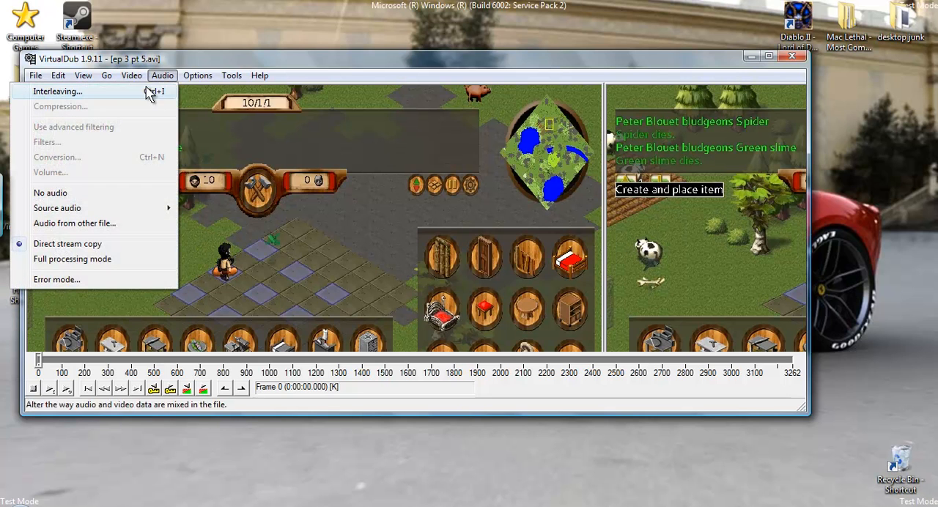
pyautogui.click(92, 261)
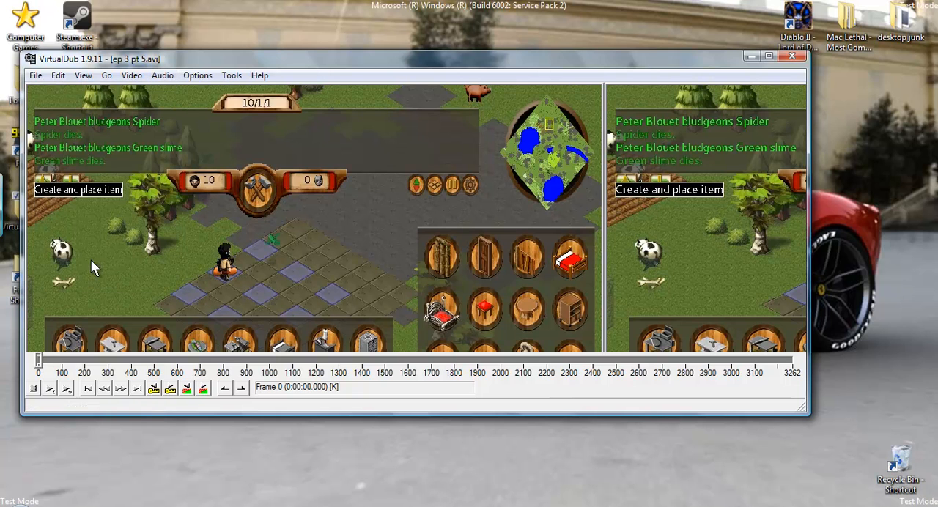
# Save the compressed video as the AVI file ep 3 pt 5.avi in the Towns LP folder.
pyautogui.click(35, 76)
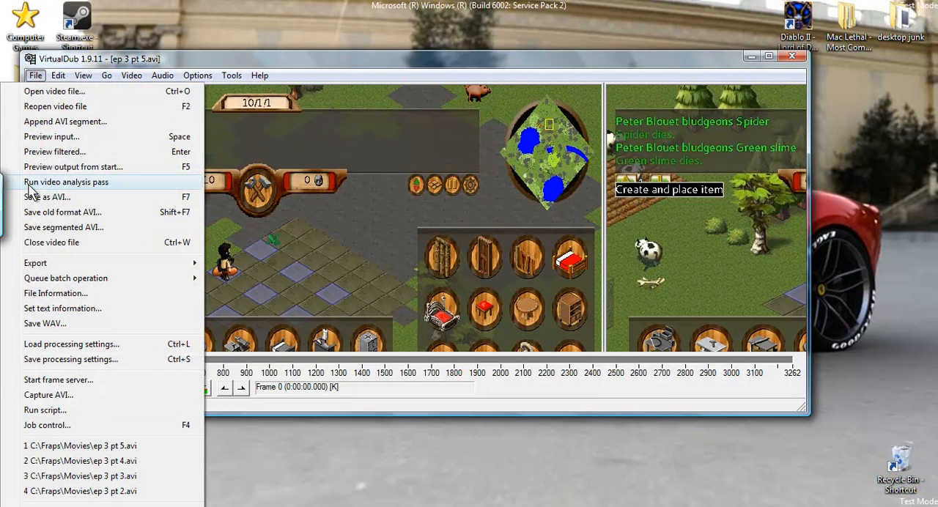
pyautogui.click(66, 196)
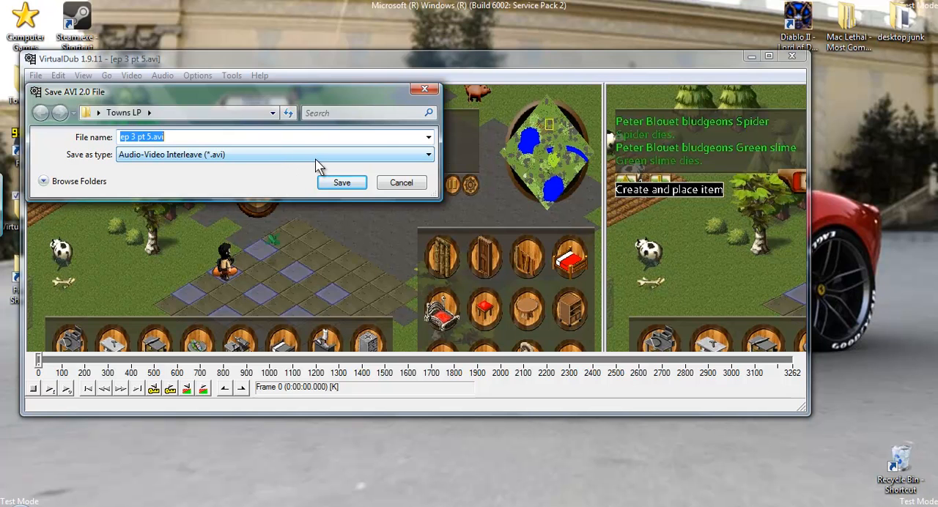
pyautogui.click(348, 183)
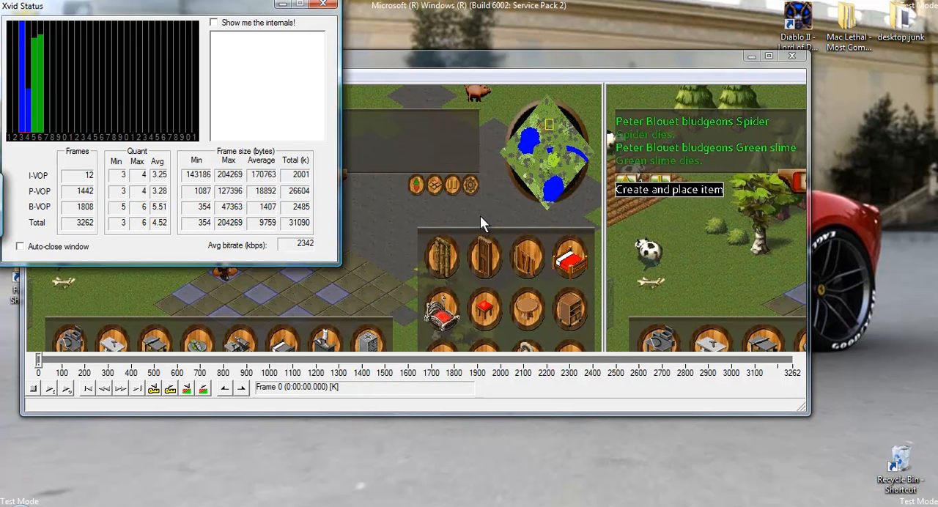
# Close the Xvid encoding status window and exit VirtualDub once the compression is finished.
pyautogui.click(325, 6)
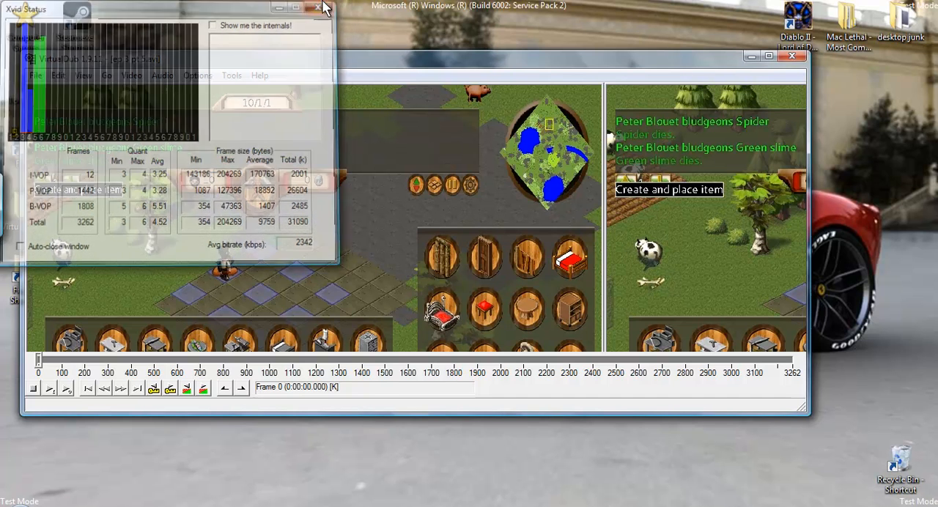
pyautogui.click(795, 58)
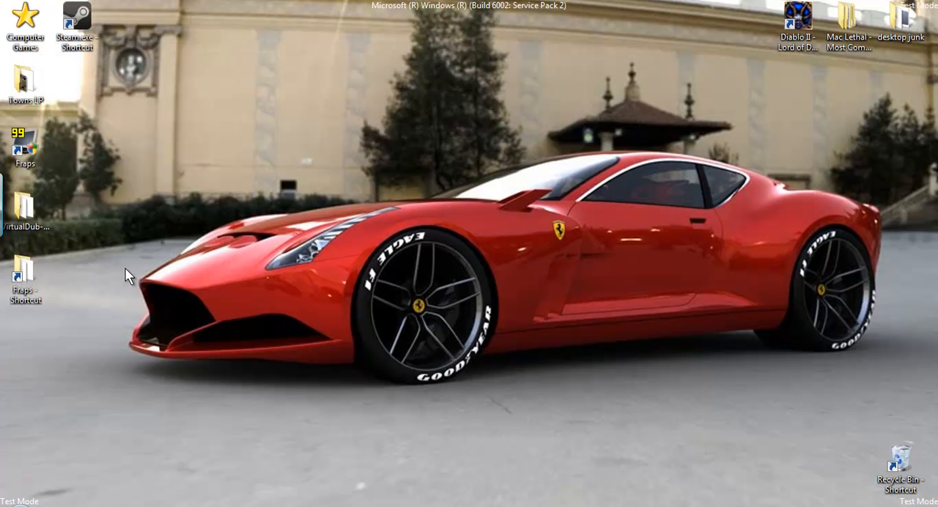
# Open the Towns LP folder from the desktop and check the file size of the compressed ep 3 pt 5.avi.
pyautogui.doubleClick(23, 82)
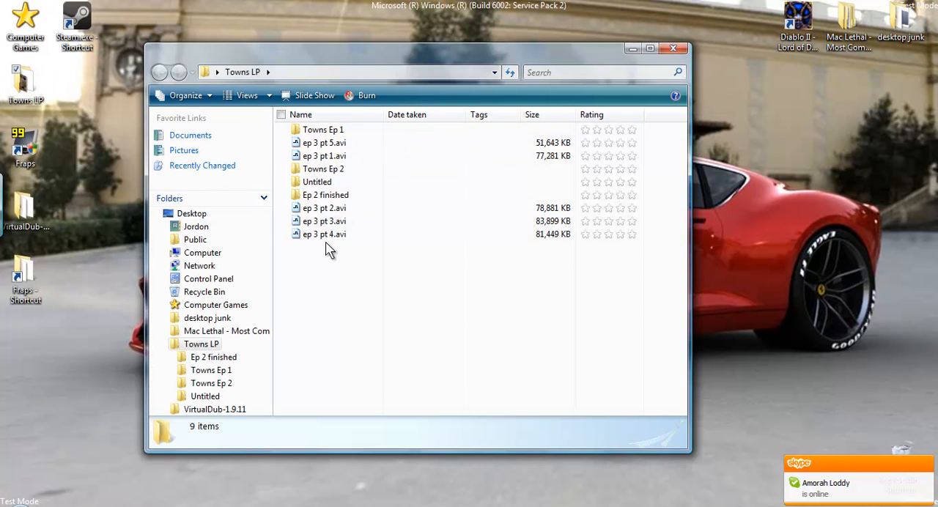
pyautogui.click(344, 143)
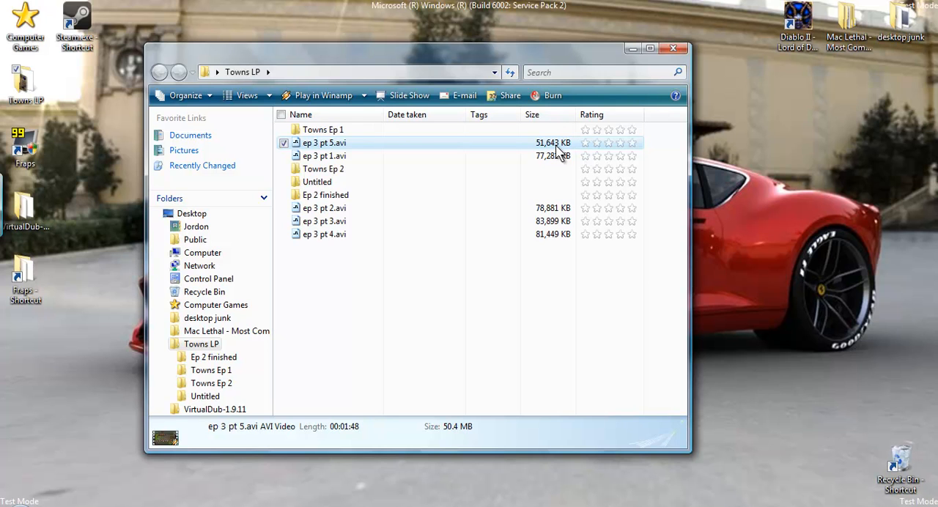
# Select all five ep 3 AVI parts to check their combined size and length, clear the selection and minimize the folder window.
pyautogui.click(397, 157)
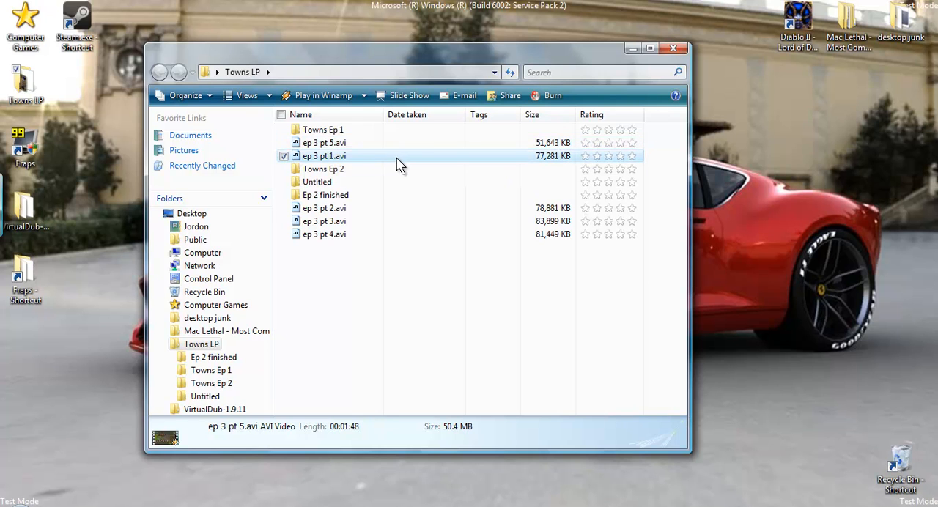
pyautogui.keyDown('ctrl'); pyautogui.click(360, 210); pyautogui.keyUp('ctrl')
pyautogui.keyDown('ctrl'); pyautogui.click(360, 221); pyautogui.keyUp('ctrl')
pyautogui.keyDown('ctrl'); pyautogui.click(360, 234); pyautogui.keyUp('ctrl')
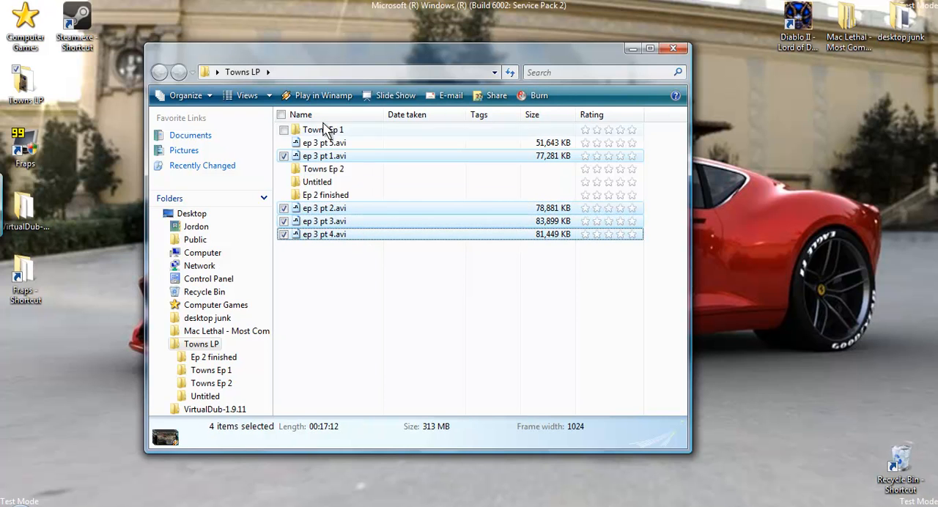
pyautogui.keyDown('ctrl'); pyautogui.click(327, 143); pyautogui.keyUp('ctrl')
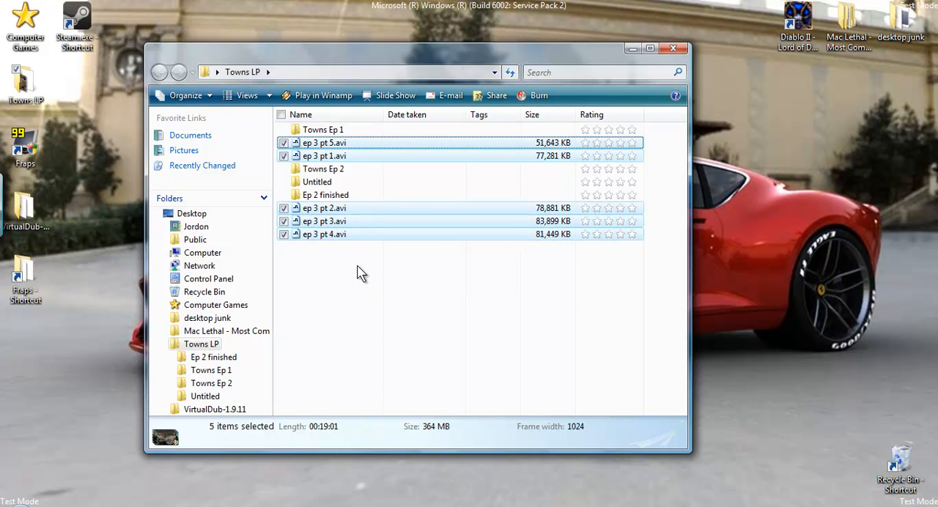
pyautogui.click(411, 277)
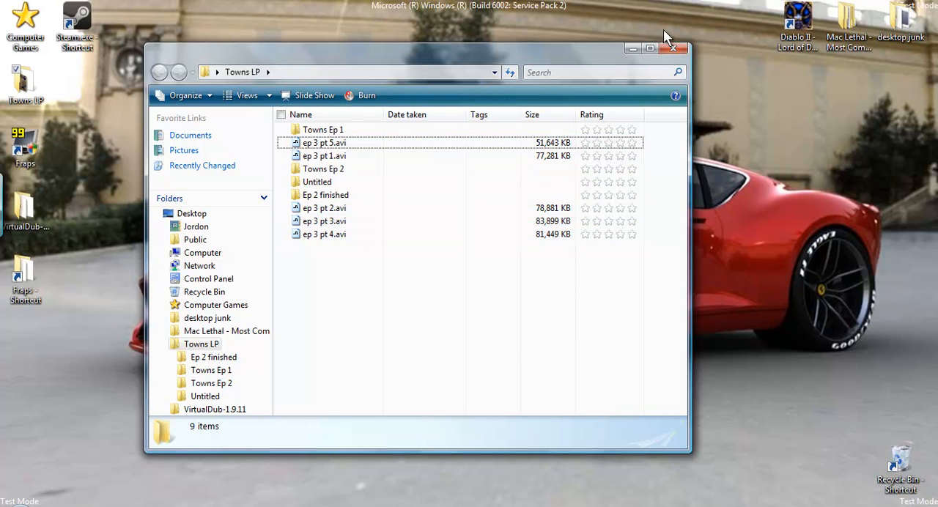
pyautogui.click(633, 49)
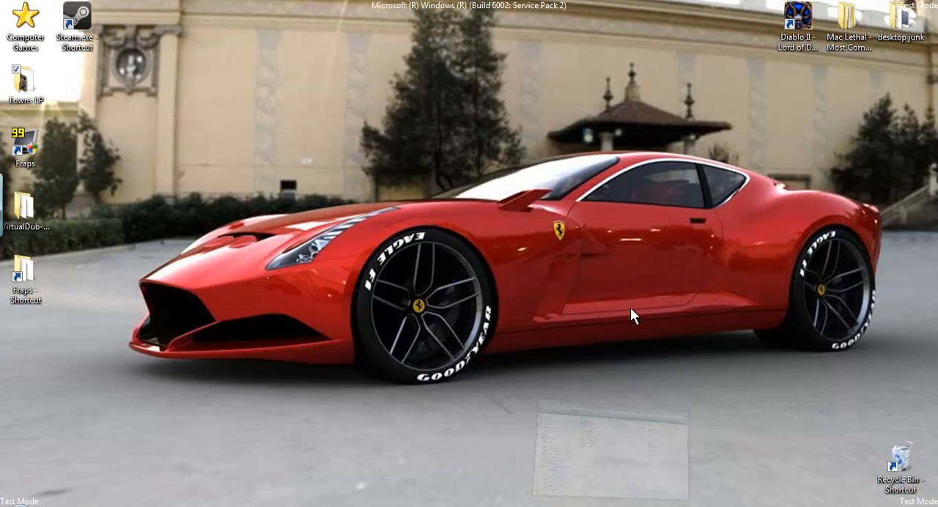